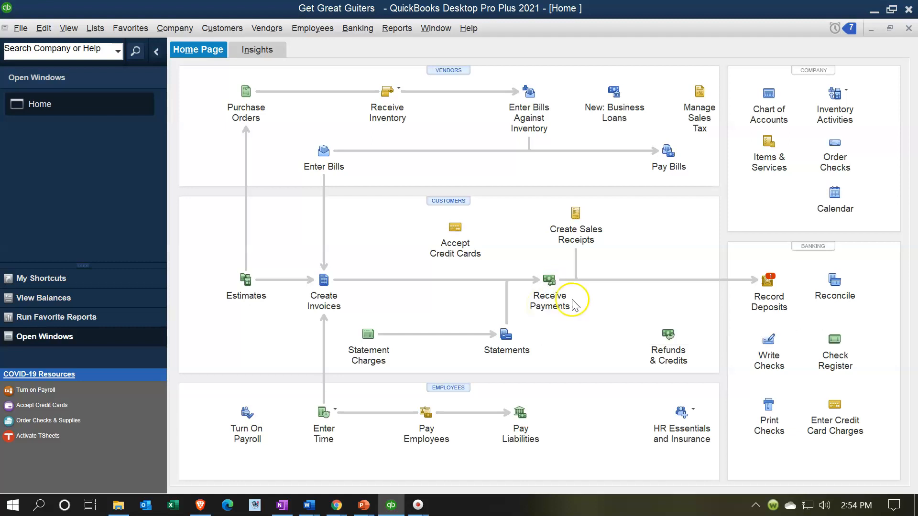
# Step: Open the standard Balance Sheet report
pyautogui.click(397, 29)
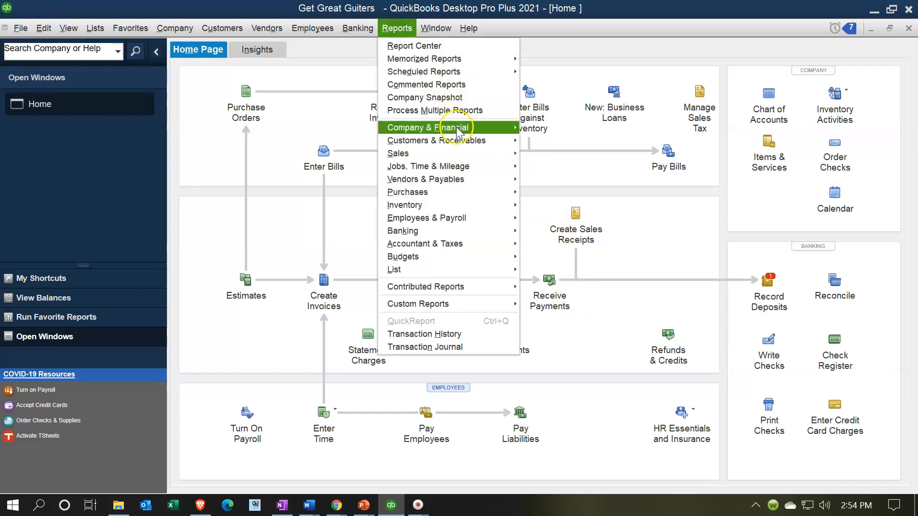
pyautogui.moveTo(454, 128)
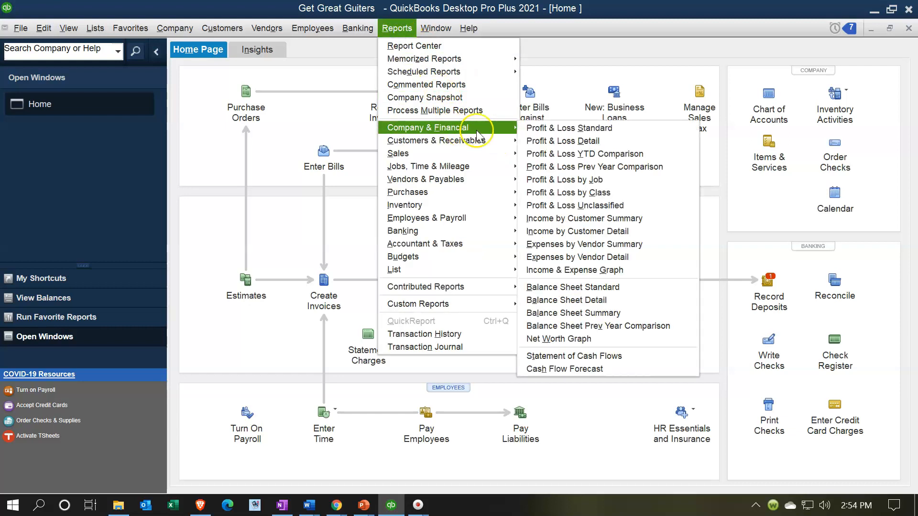
pyautogui.click(574, 286)
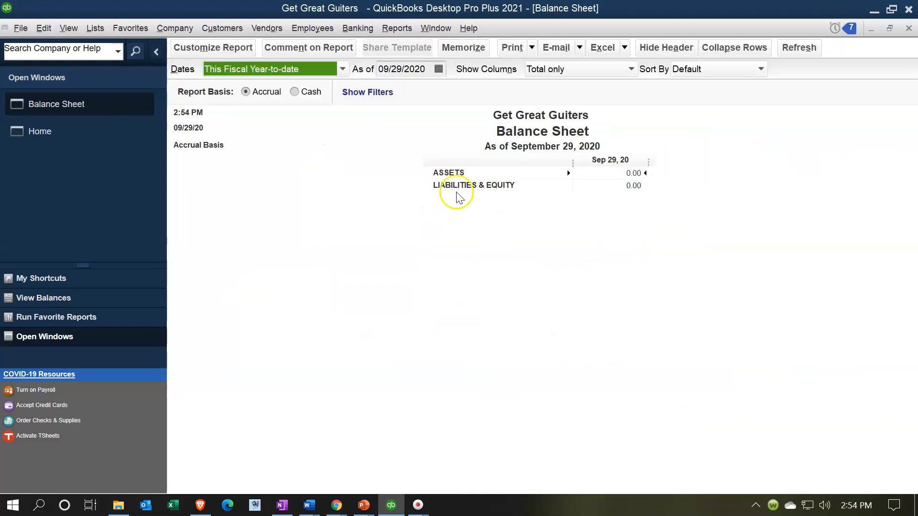
# Step: Customize the Balance Sheet's date range to run from 01/01/2021 to 12/31/2021
pyautogui.click(228, 48)
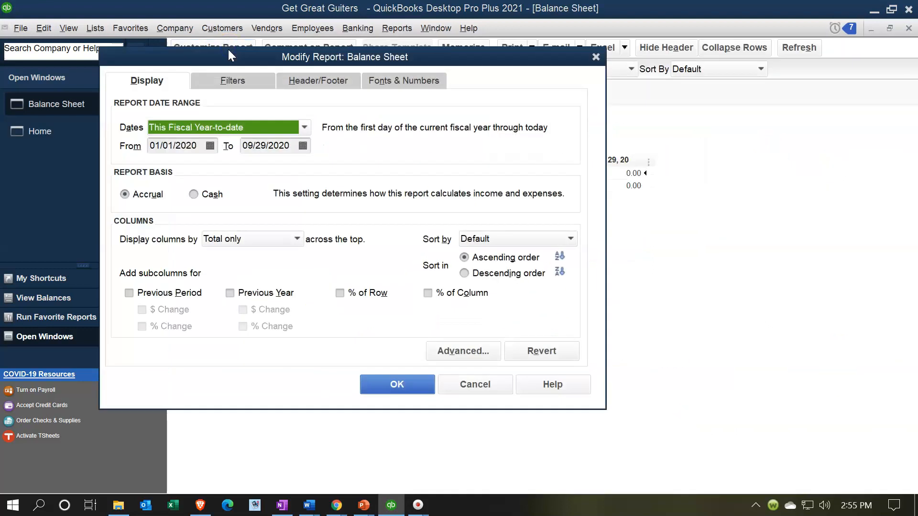
pyautogui.press('Tab')
pyautogui.write('01/01/2021')
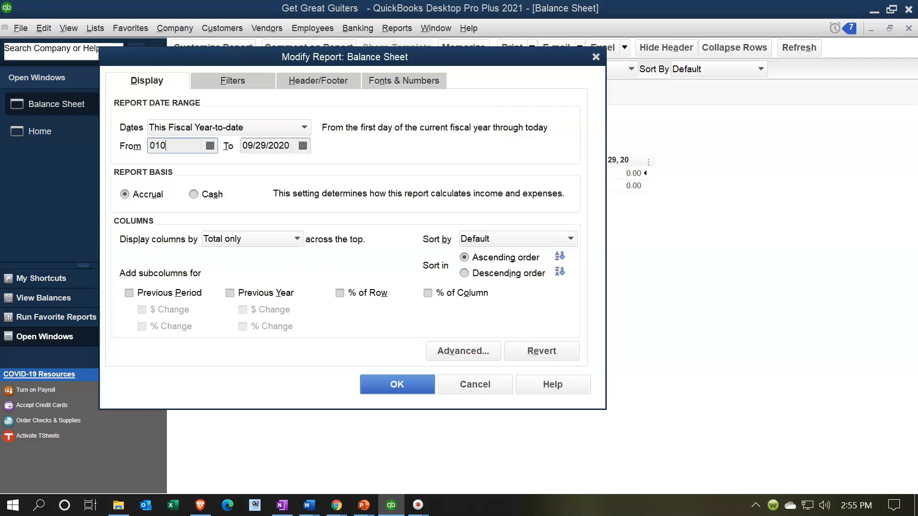
pyautogui.press('Tab')
pyautogui.write('1231')
pyautogui.press('Tab')
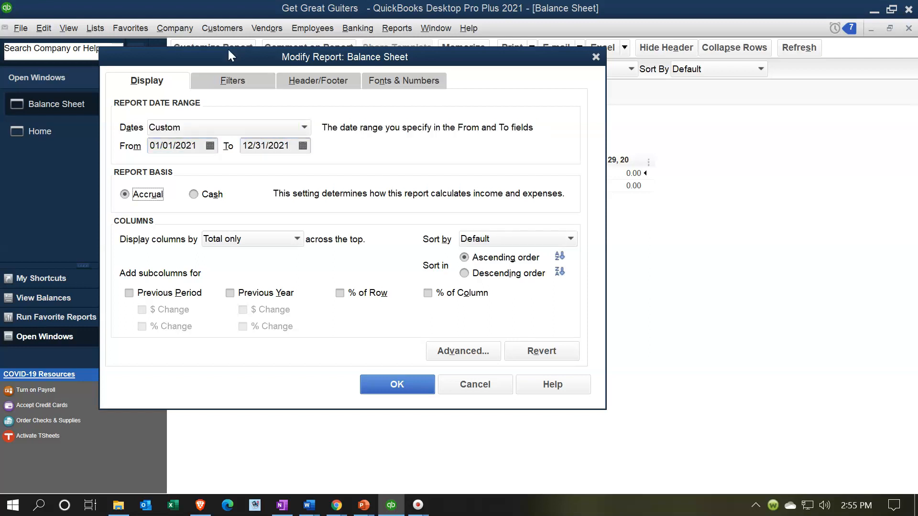
pyautogui.click(422, 390)
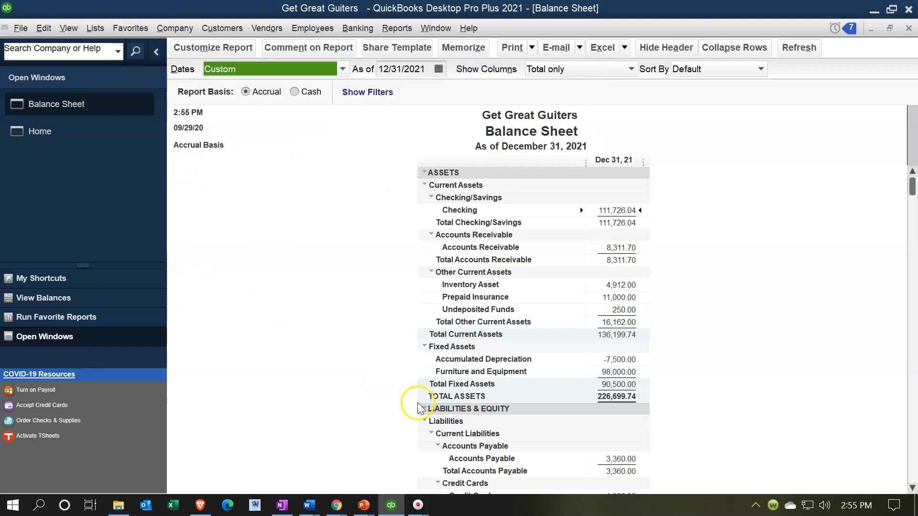
# Step: Drill into Accounts Receivable, inspect the Anderson Guitars payment dated 02/16/2021, and return to the Balance Sheet
pyautogui.doubleClick(614, 246)
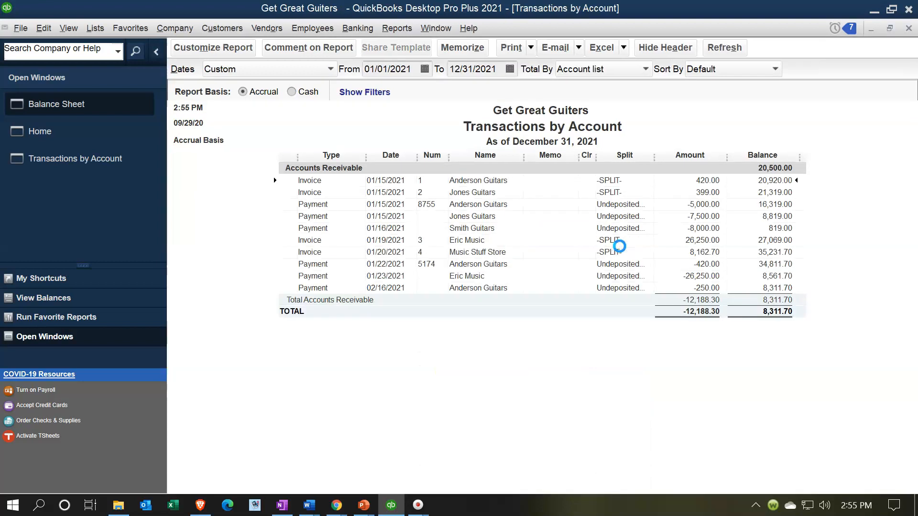
pyautogui.click(704, 293)
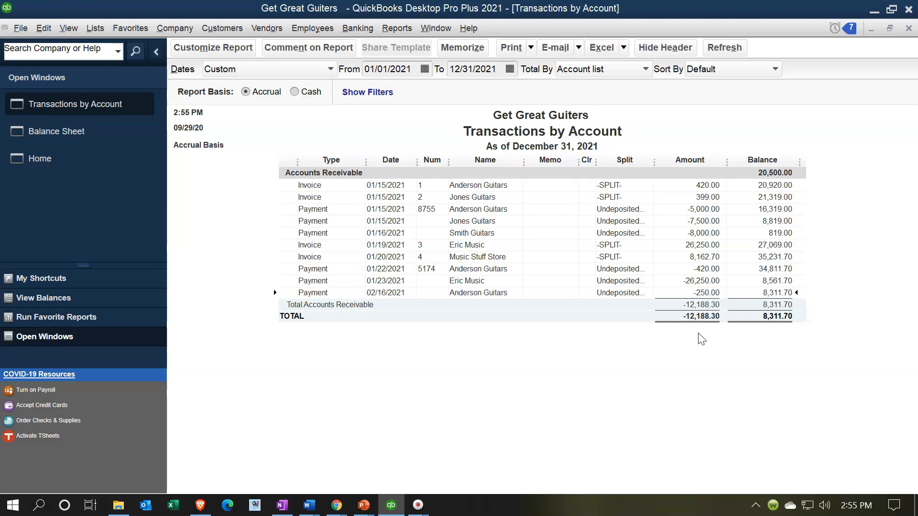
pyautogui.doubleClick(705, 293)
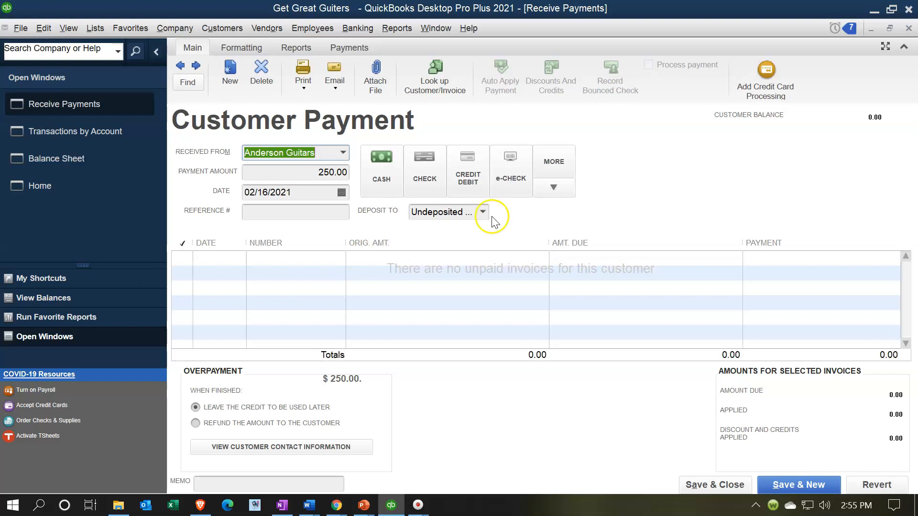
pyautogui.click(908, 28)
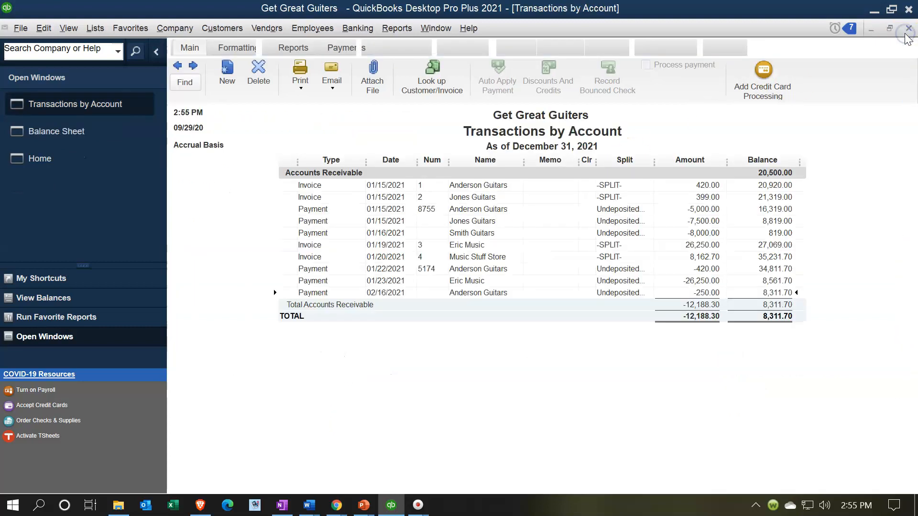
pyautogui.click(909, 29)
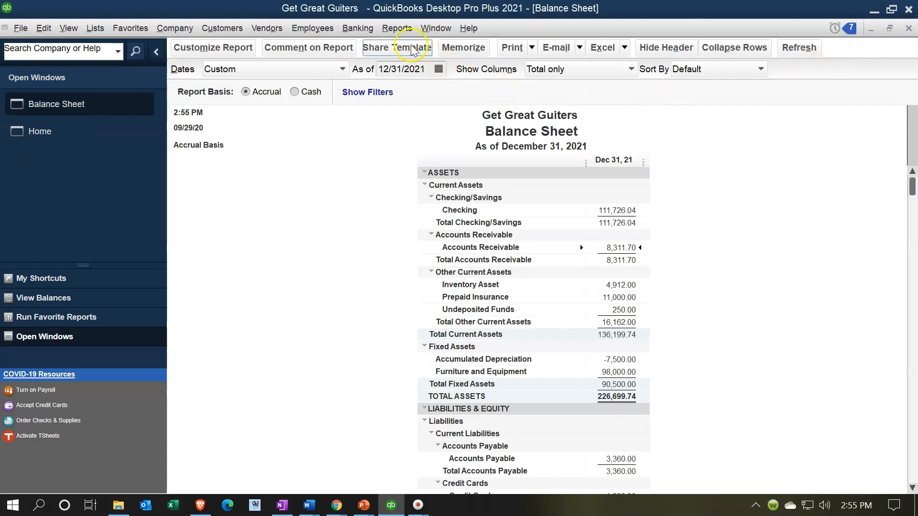
# Step: Open the Customer Balance Detail report and examine the last payment and total for Anderson Guitars
pyautogui.click(398, 36)
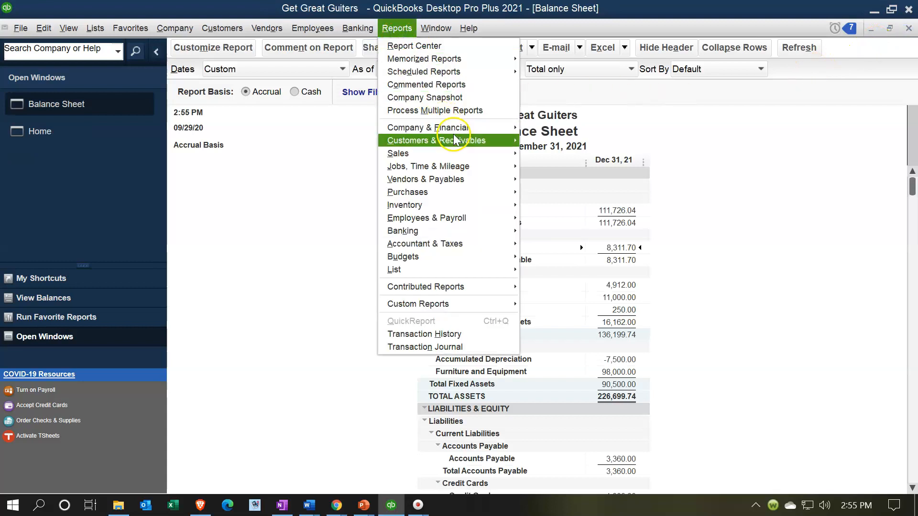
pyautogui.moveTo(483, 140)
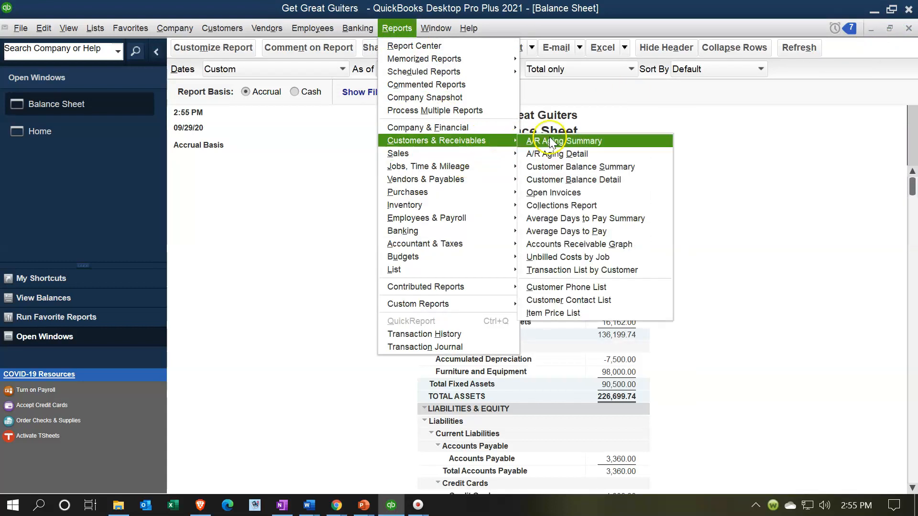
pyautogui.click(605, 180)
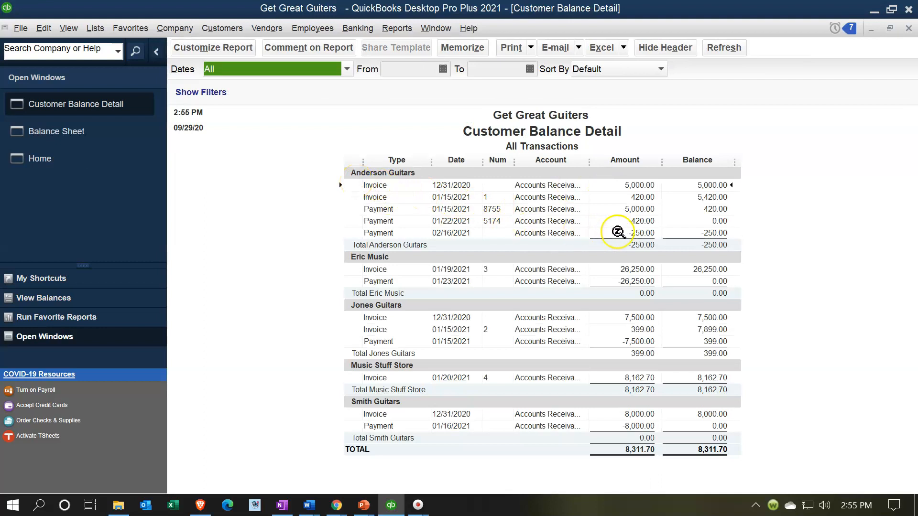
pyautogui.click(624, 232)
pyautogui.click(637, 247)
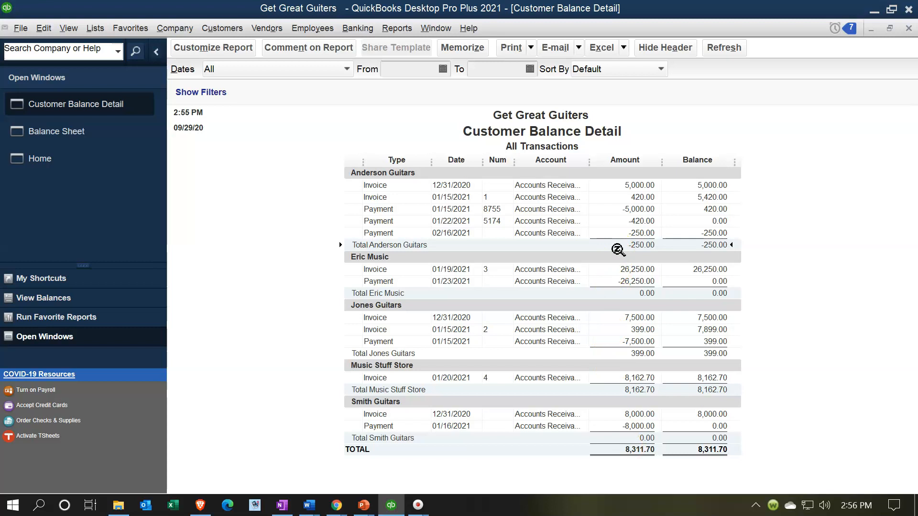
# Step: Examine the Balance Sheet's Accounts Receivable and liability lines and compare them with the Customer Balance Detail report
pyautogui.click(93, 138)
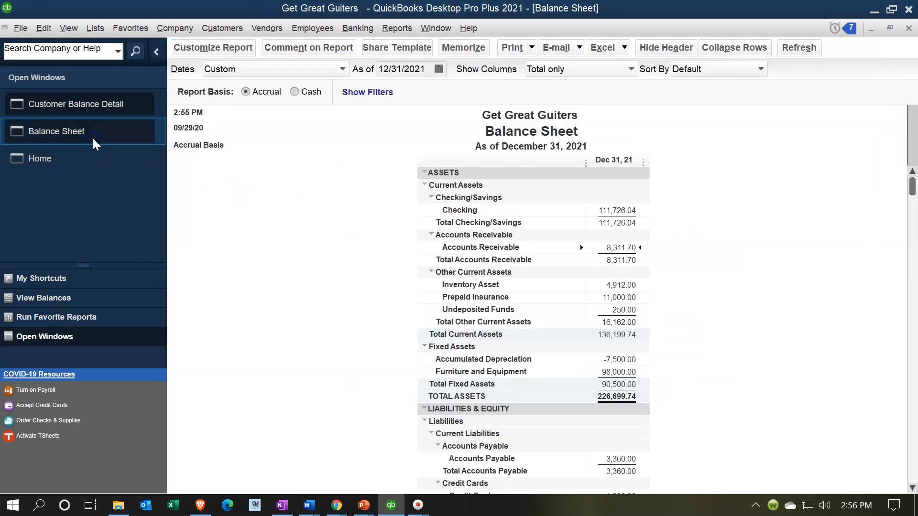
pyautogui.scroll(-1, 682, 310)
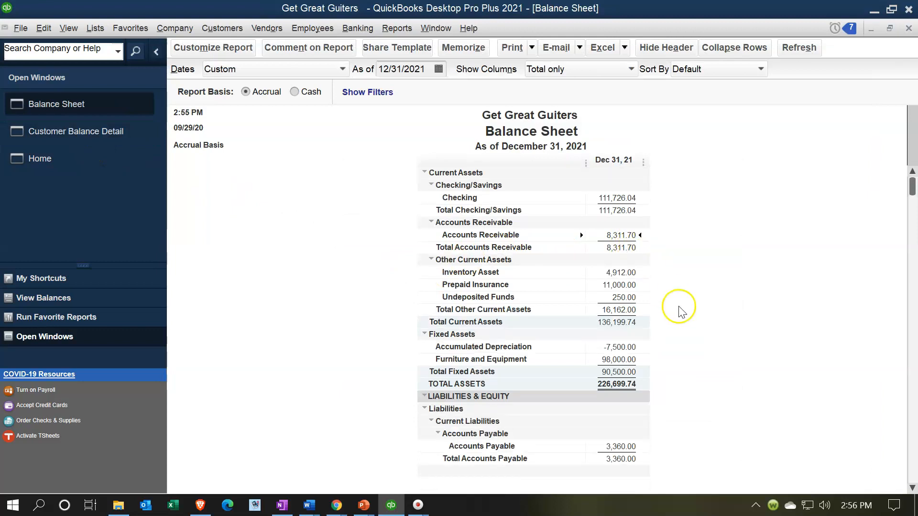
pyautogui.scroll(-3, 681, 311)
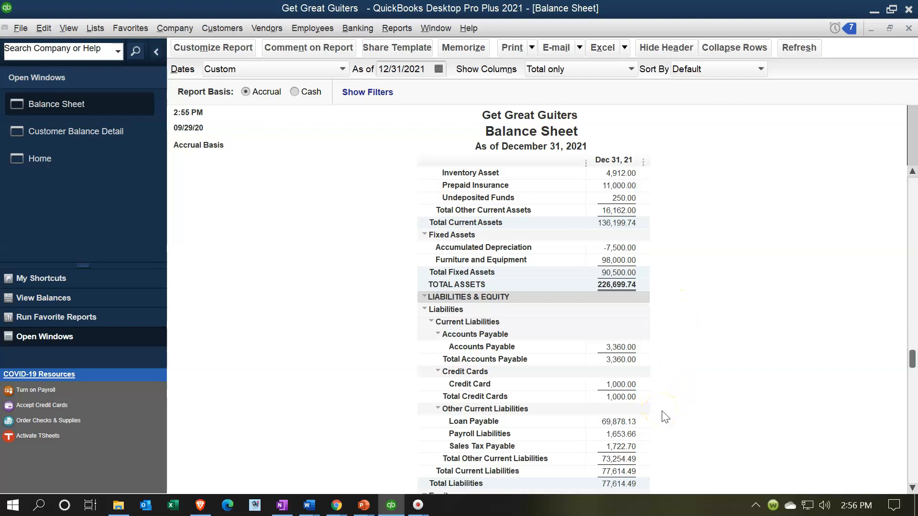
pyautogui.scroll(1, 665, 418)
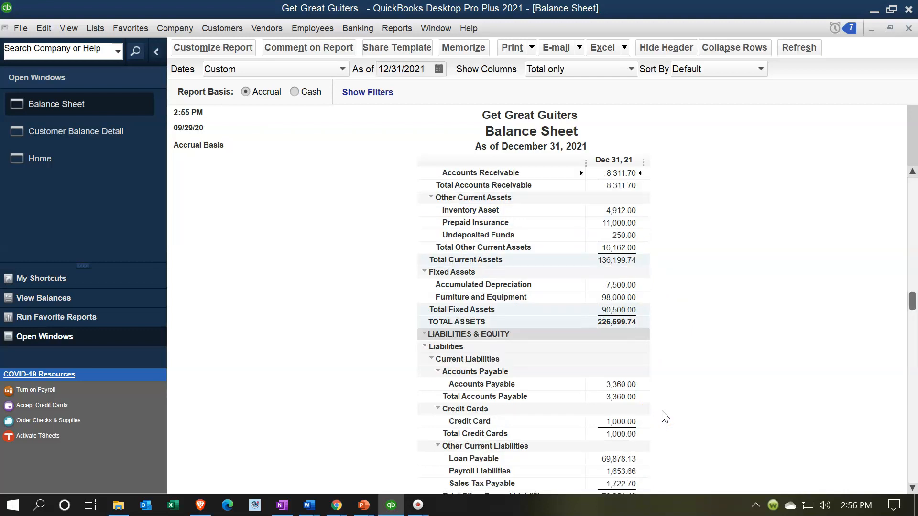
pyautogui.scroll(1, 666, 418)
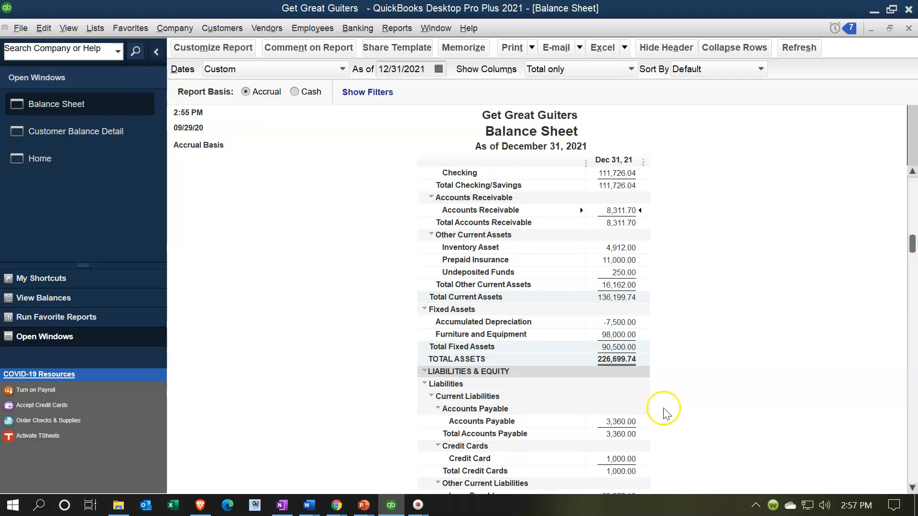
pyautogui.click(646, 213)
pyautogui.scroll(-1, 648, 214)
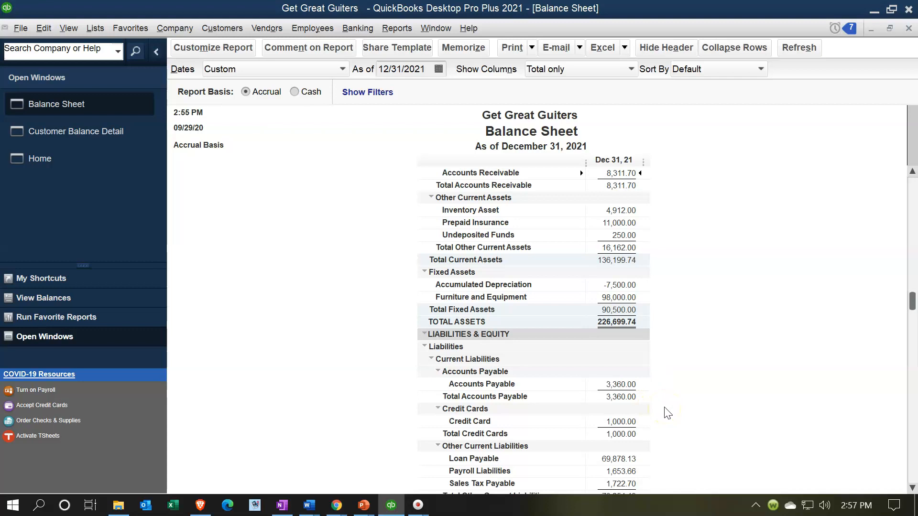
pyautogui.scroll(2, 667, 412)
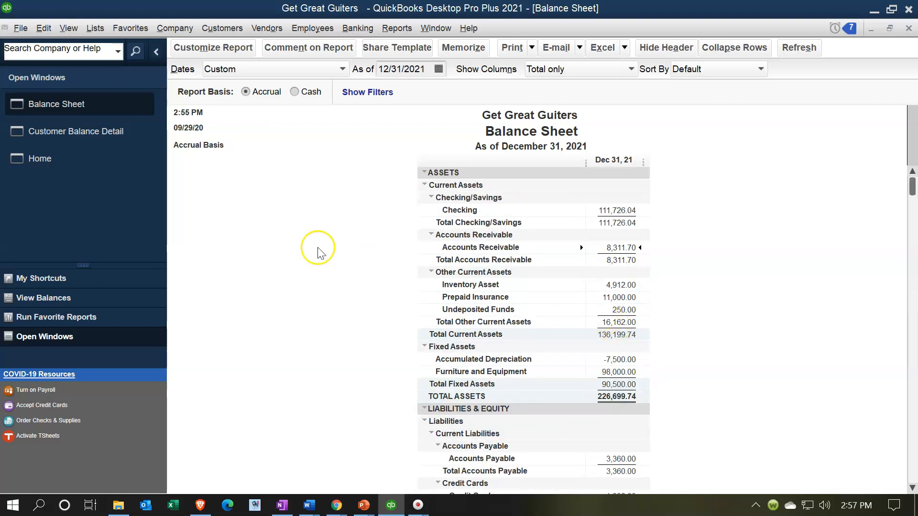
pyautogui.click(98, 129)
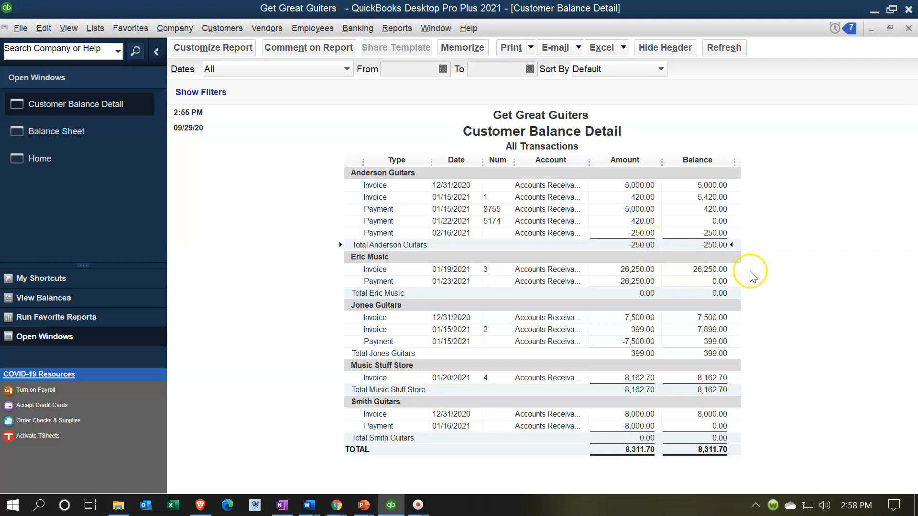
# Step: Start a new invoice from the home page for the customer Anderson Guitars
pyautogui.click(71, 169)
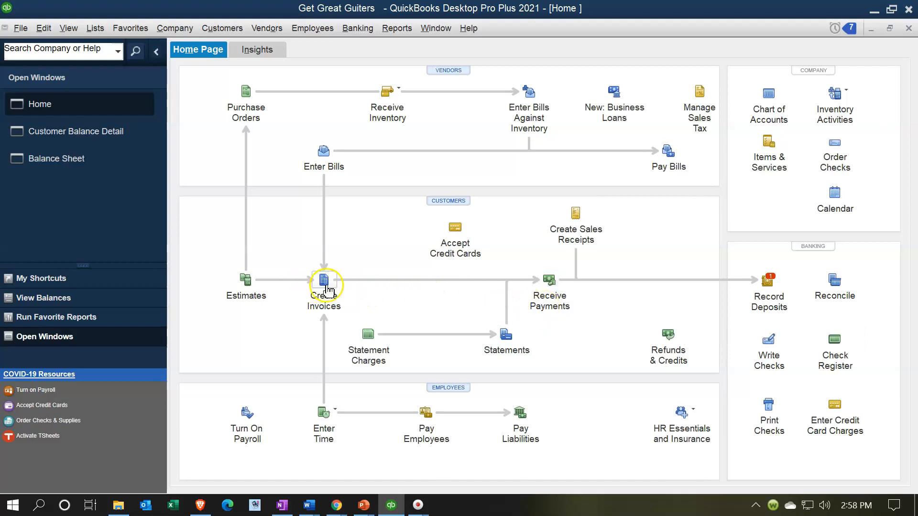
pyautogui.click(325, 284)
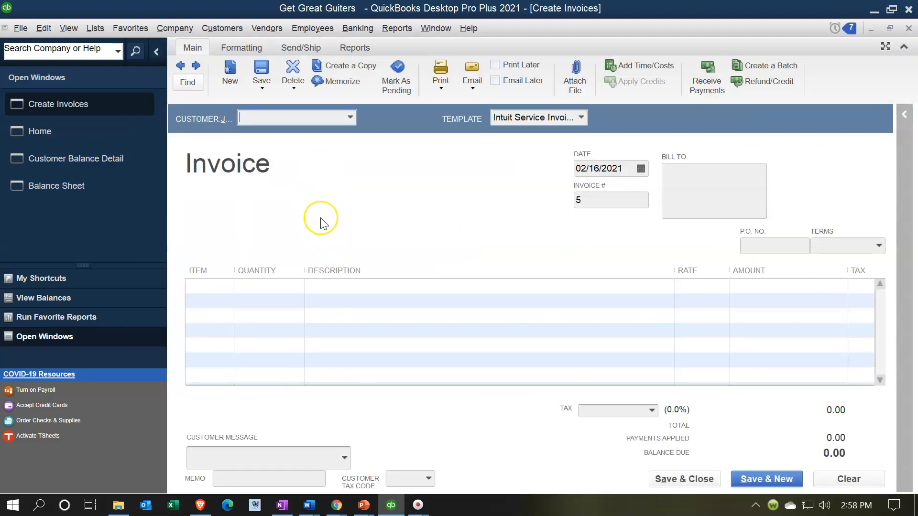
pyautogui.write('Anderson Guitars')
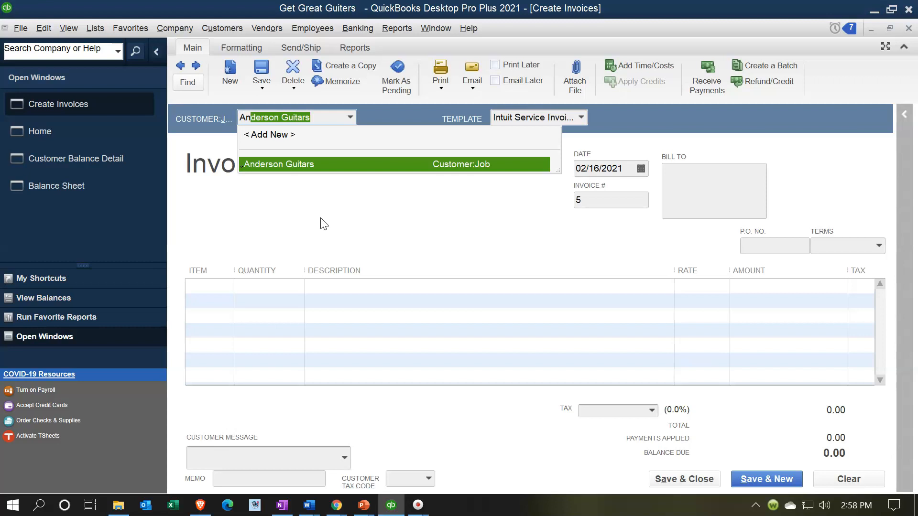
pyautogui.press('Tab')
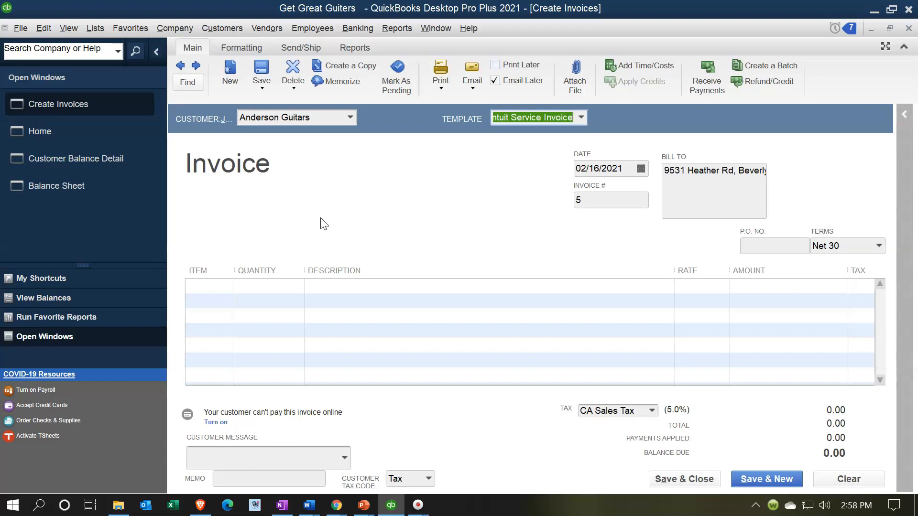
# Step: Set the invoice date to 02/18/2021, keeping the Intuit Service Invoice template and the invoice number
pyautogui.press('Tab')
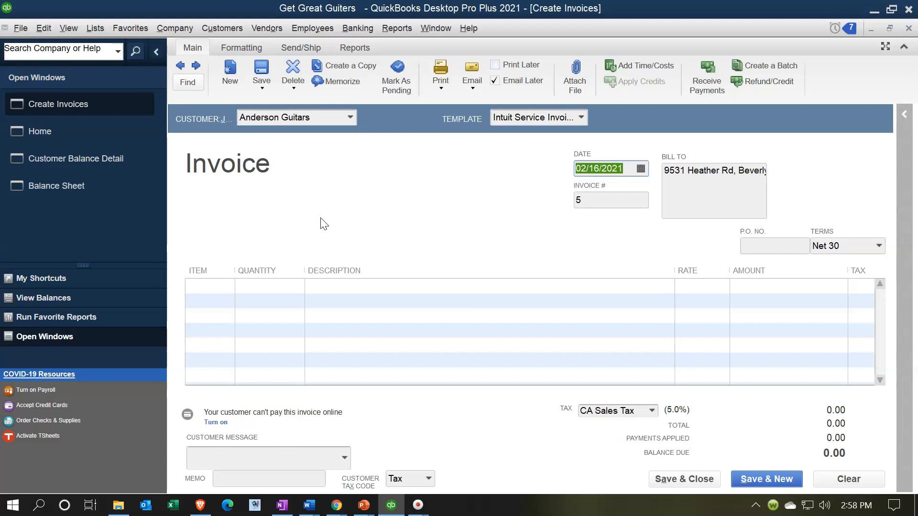
pyautogui.press('+')
pyautogui.press('+')
pyautogui.press('Tab')
pyautogui.press('Tab')
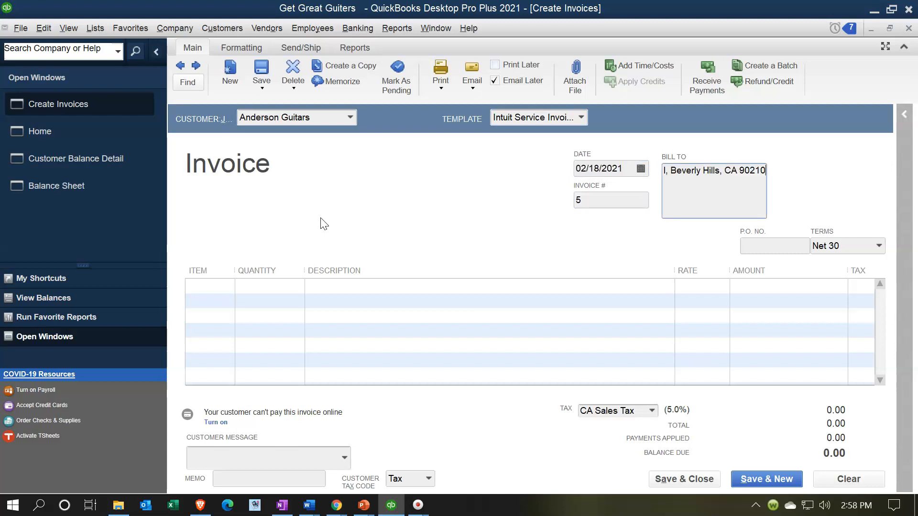
# Step: Leave the P.O. number blank and the terms at Net 30, and add the GIUSA (Gibson USA) item on the first invoice line
pyautogui.press('Tab')
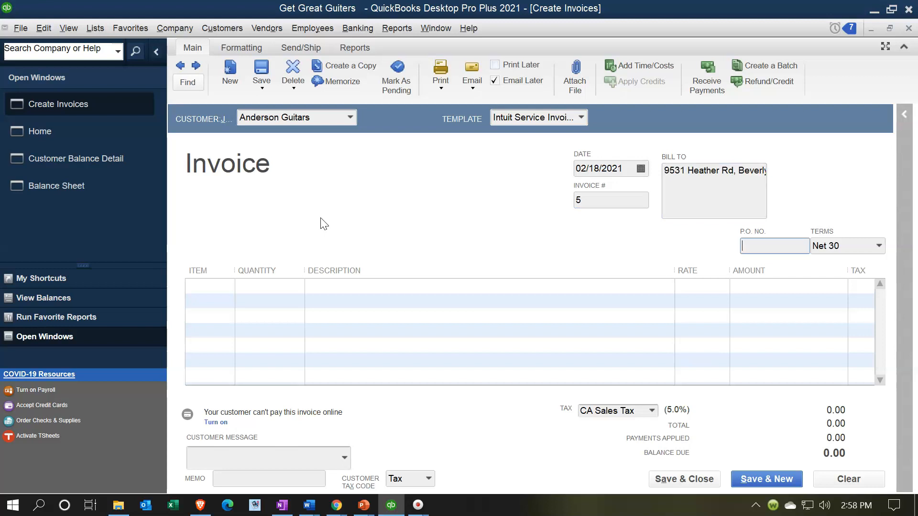
pyautogui.press('Tab')
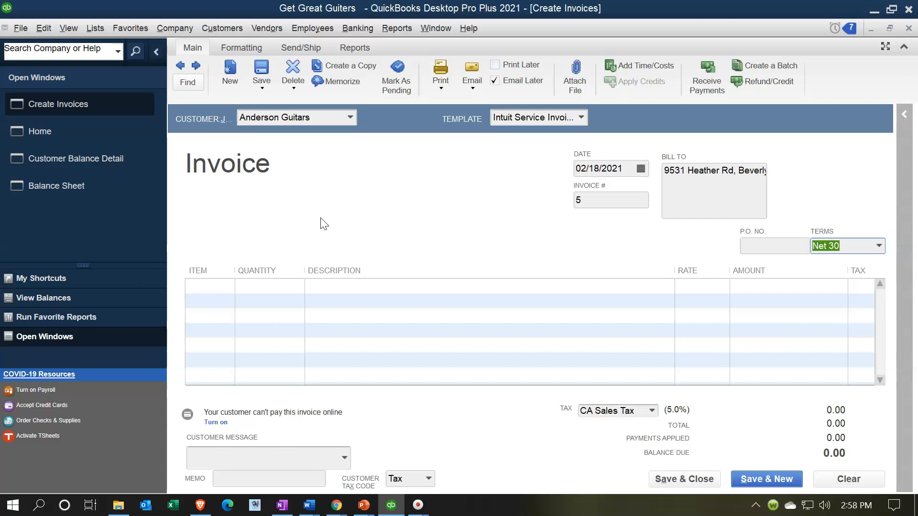
pyautogui.press('Tab')
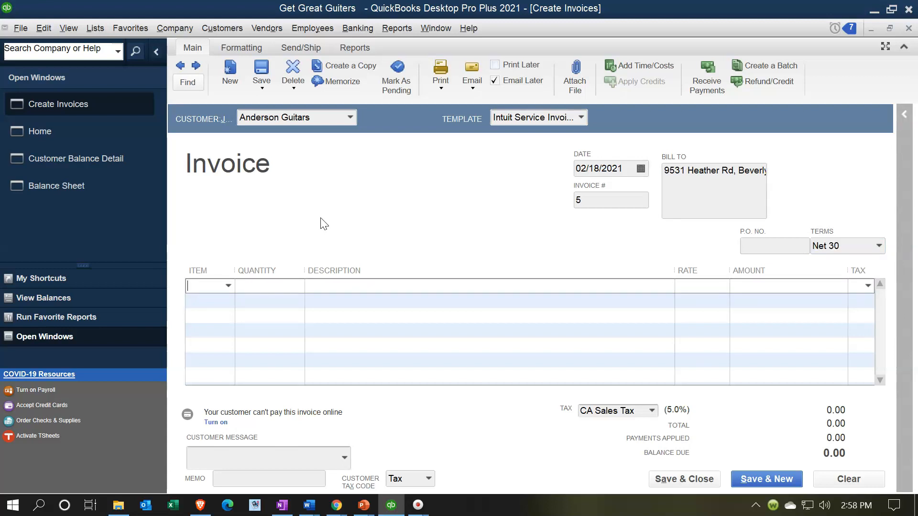
pyautogui.click(229, 285)
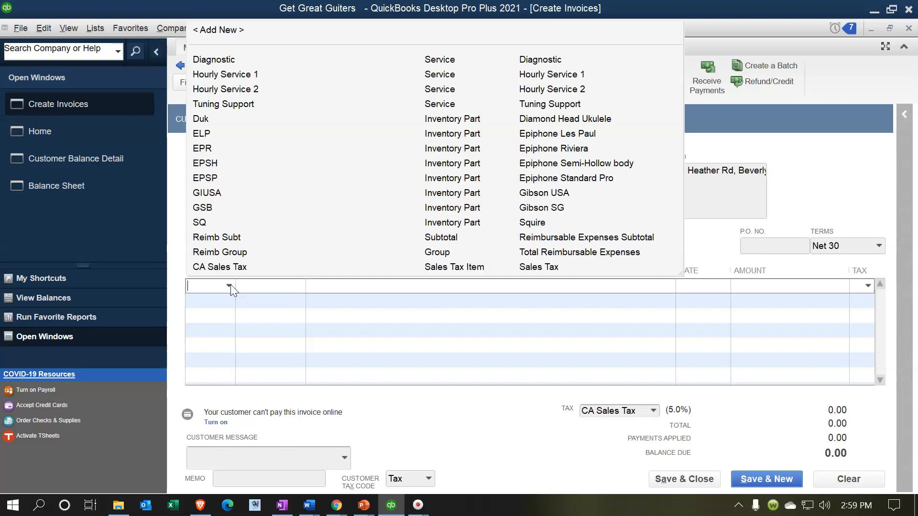
pyautogui.click(214, 192)
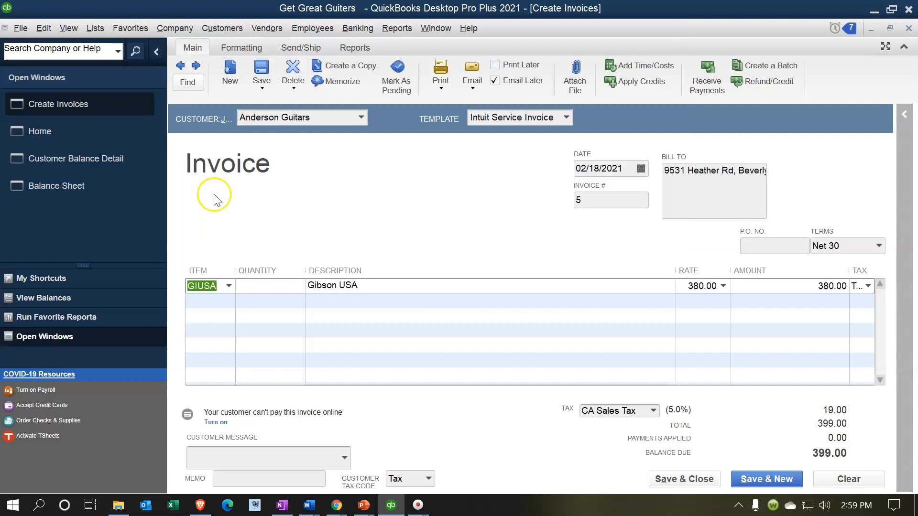
# Step: Set the quantity to 1 on the invoice's Gibson USA line, keeping its description and rate
pyautogui.press('Tab')
pyautogui.write('1')
pyautogui.press('Tab')
pyautogui.press('Tab')
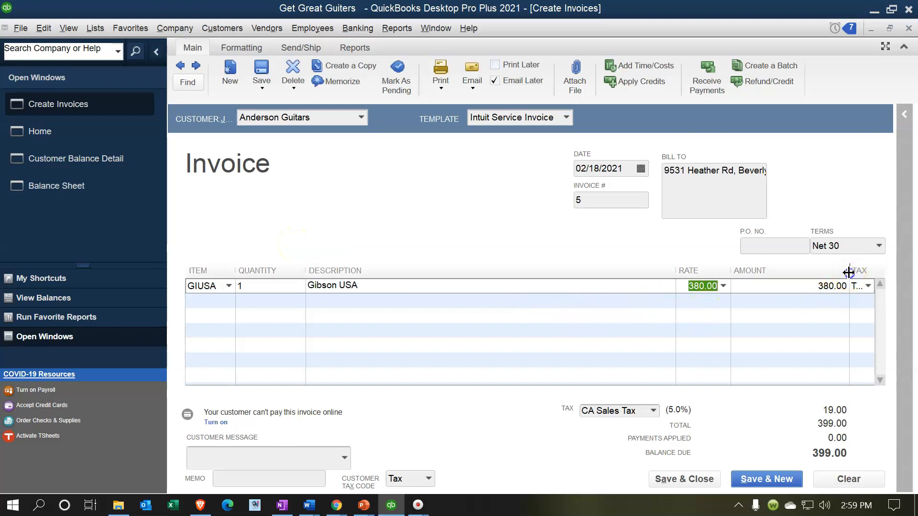
# Step: Widen the Tax column of the invoice's item table and turn off Email Later
pyautogui.moveTo(849, 285); pyautogui.dragTo(820, 285)
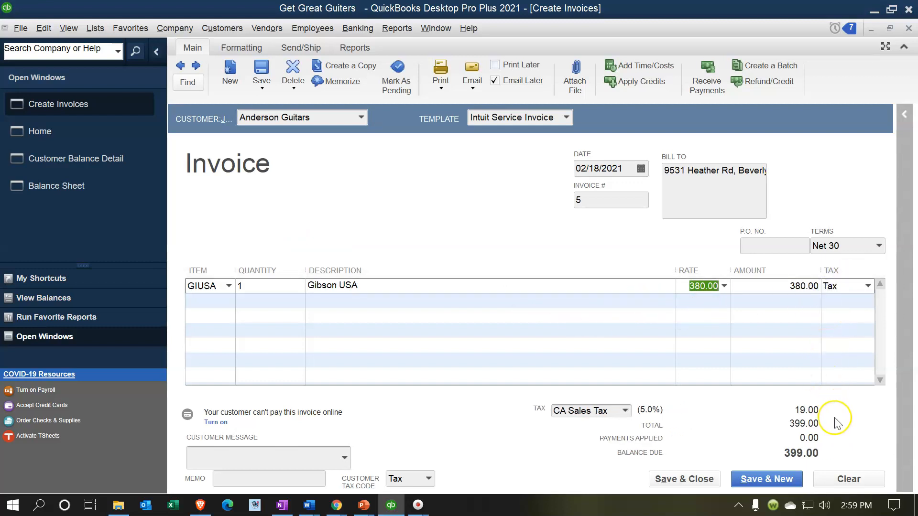
pyautogui.click(495, 81)
pyautogui.click(508, 170)
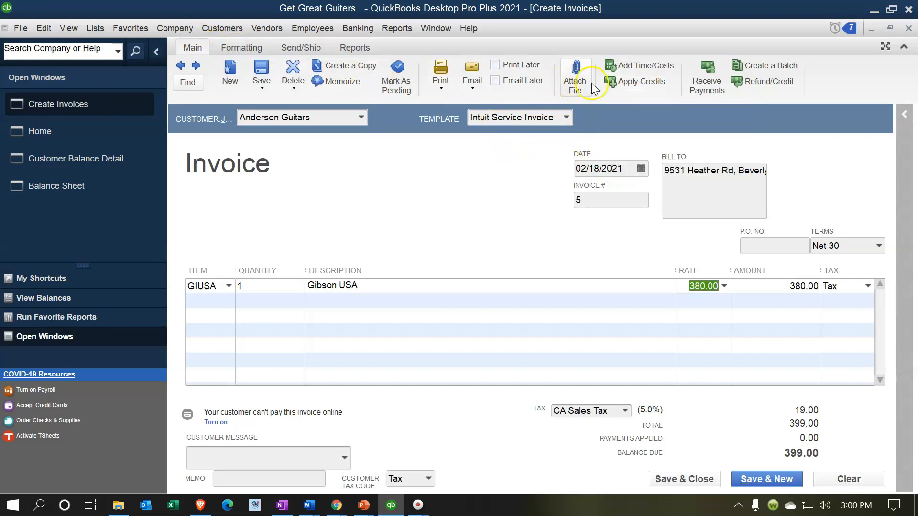
# Step: Record the invoice, apply Anderson Guitars' available 250.00 credit to it, and save and close it
pyautogui.click(637, 87)
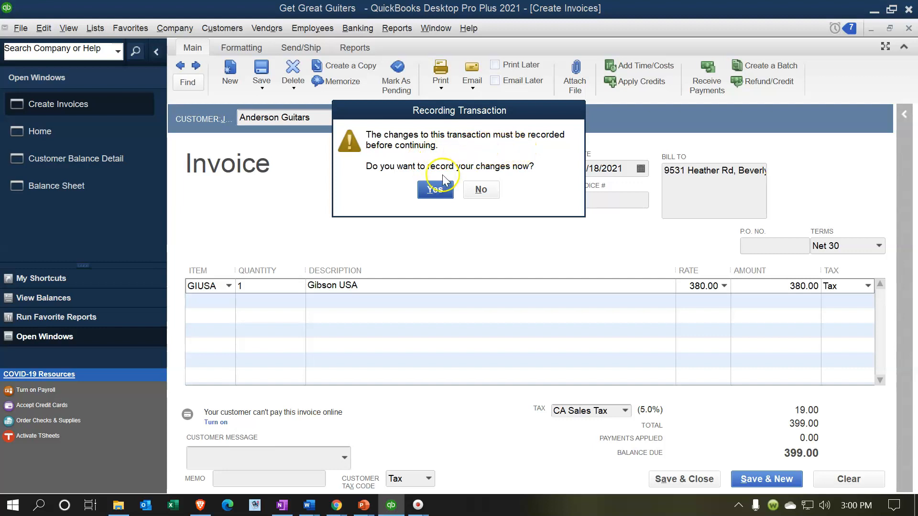
pyautogui.click(435, 189)
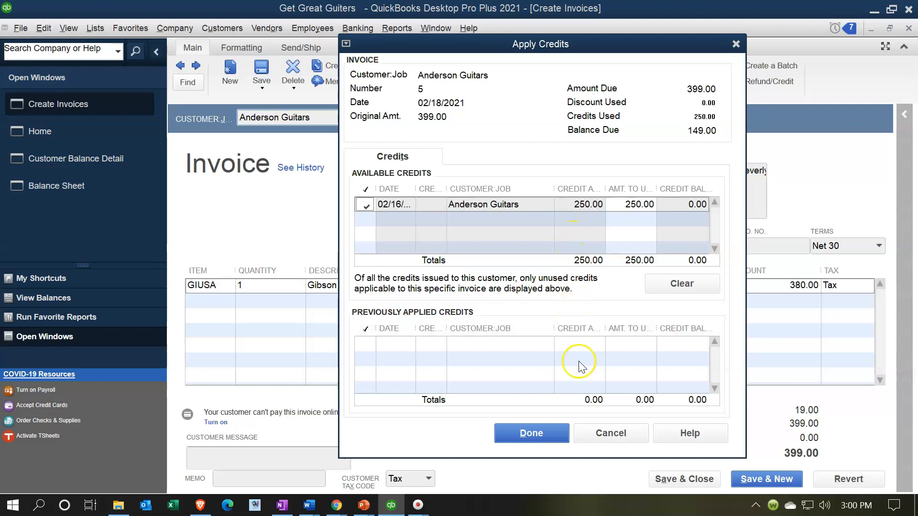
pyautogui.click(548, 429)
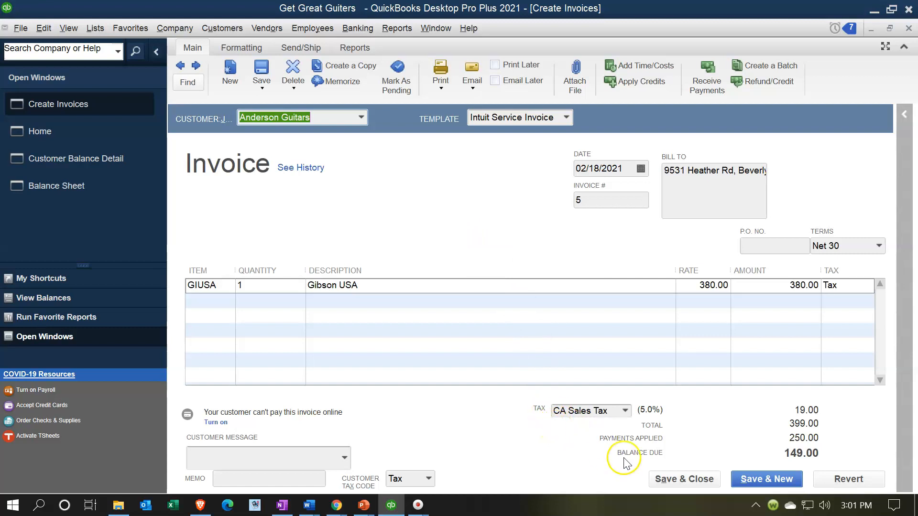
pyautogui.click(713, 483)
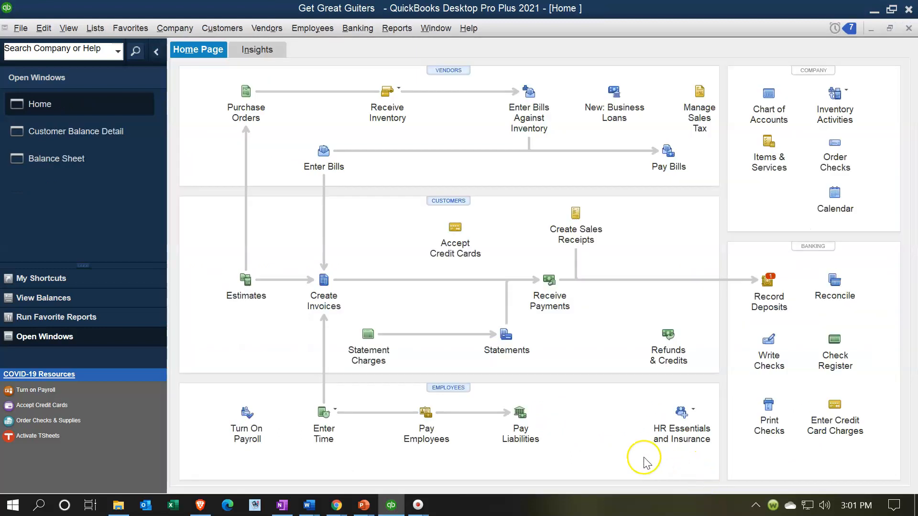
# Step: Drill down from the Balance Sheet's Accounts Receivable to the 02/18/2021 Anderson Guitars invoice, review it, and return to the Balance Sheet
pyautogui.click(107, 160)
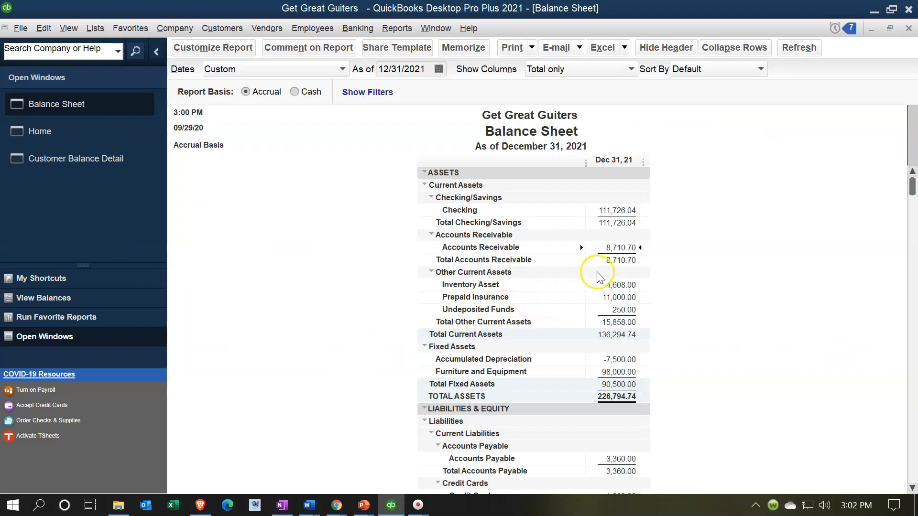
pyautogui.doubleClick(623, 247)
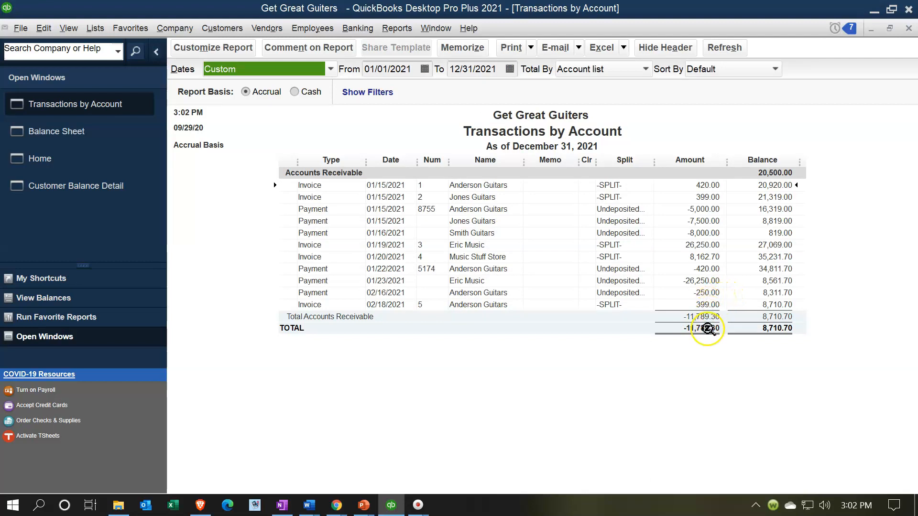
pyautogui.doubleClick(707, 304)
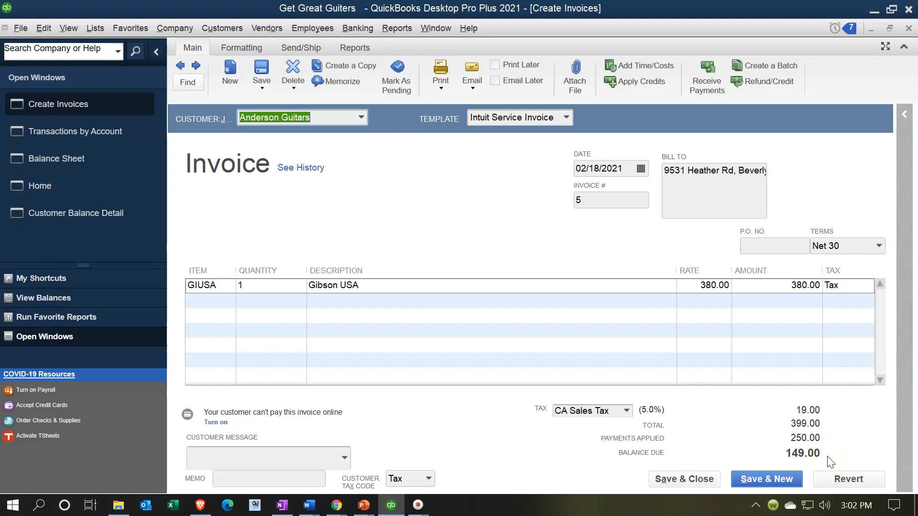
pyautogui.click(827, 422)
pyautogui.click(906, 29)
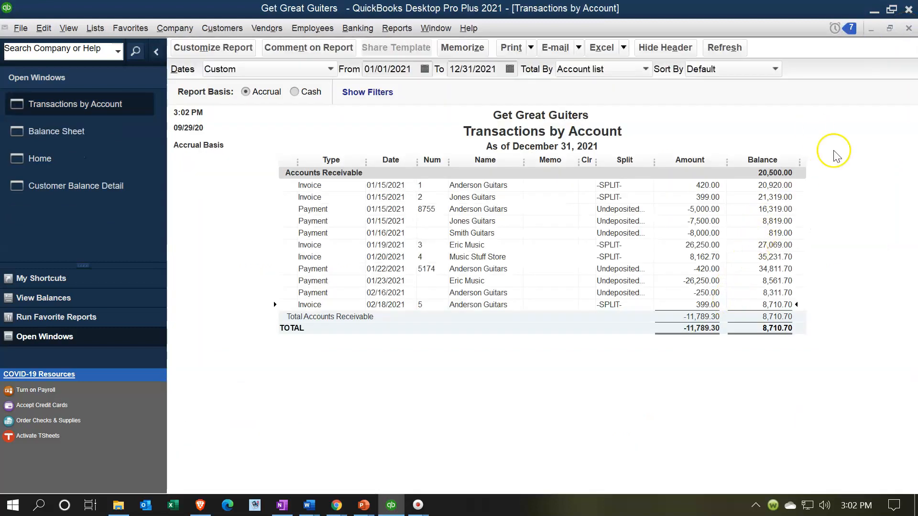
pyautogui.click(908, 28)
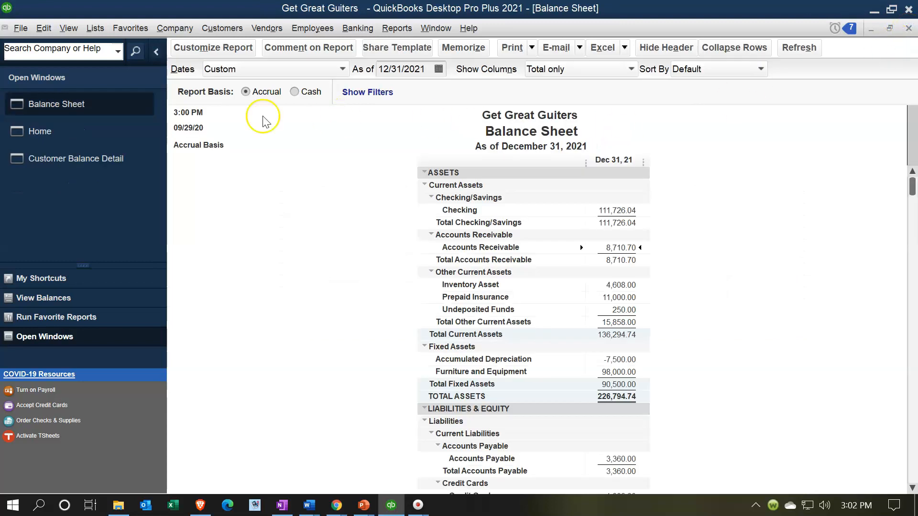
# Step: Examine Anderson Guitars' 02/16/2021 payment, 02/18/2021 invoice and the total in the Customer Balance Detail report, and return to the Balance Sheet
pyautogui.click(95, 159)
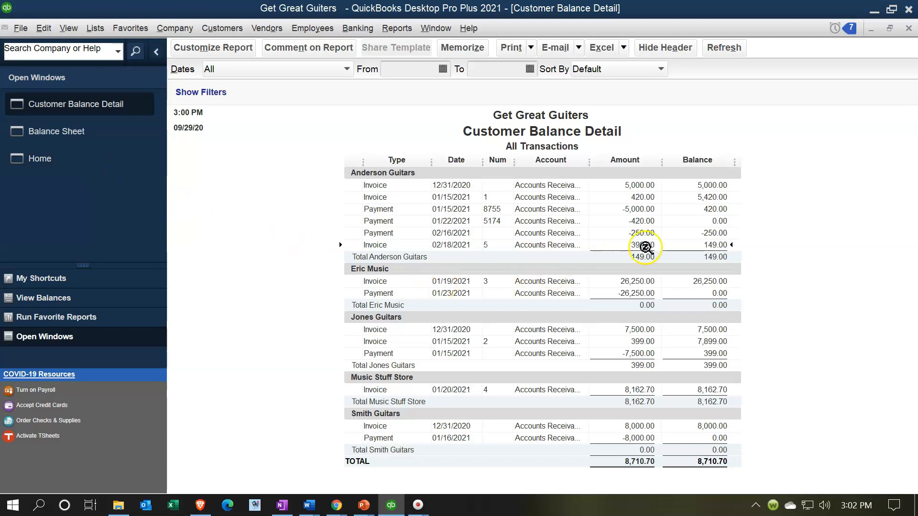
pyautogui.click(640, 232)
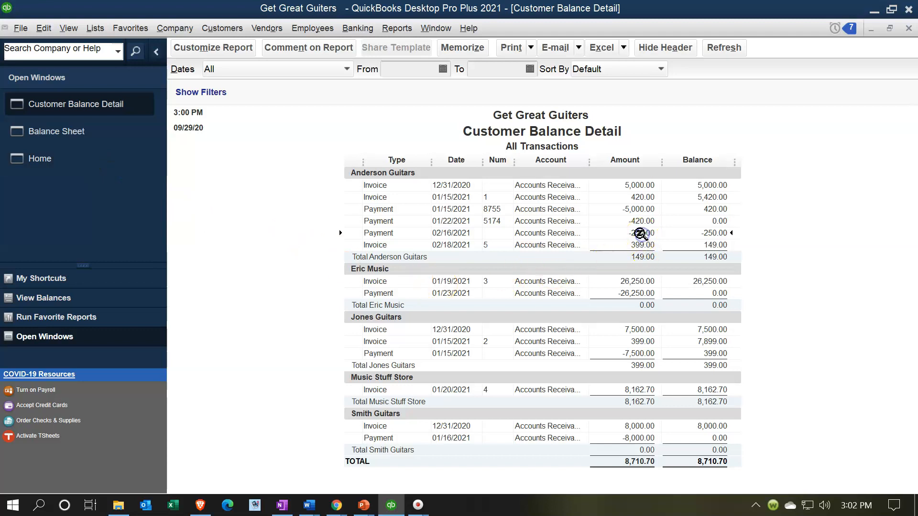
pyautogui.click(646, 237)
pyautogui.click(646, 246)
pyautogui.click(644, 245)
pyautogui.click(670, 468)
pyautogui.click(132, 141)
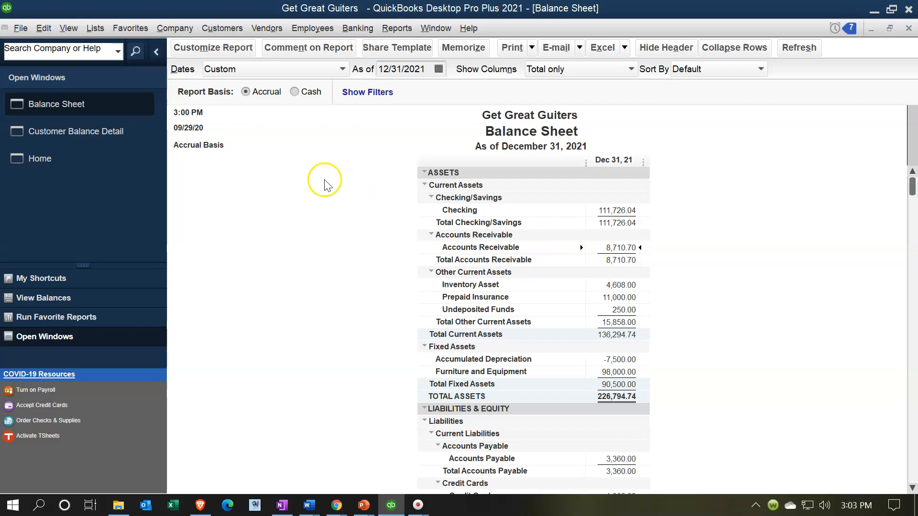
# Step: Run a Profit & Loss report for the period 01/01/2021 to 12/31/2021
pyautogui.click(399, 34)
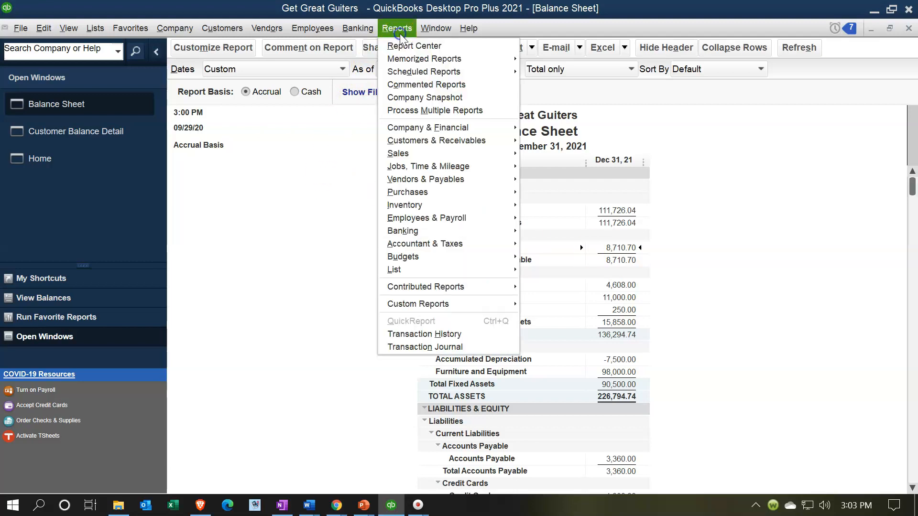
pyautogui.click(529, 128)
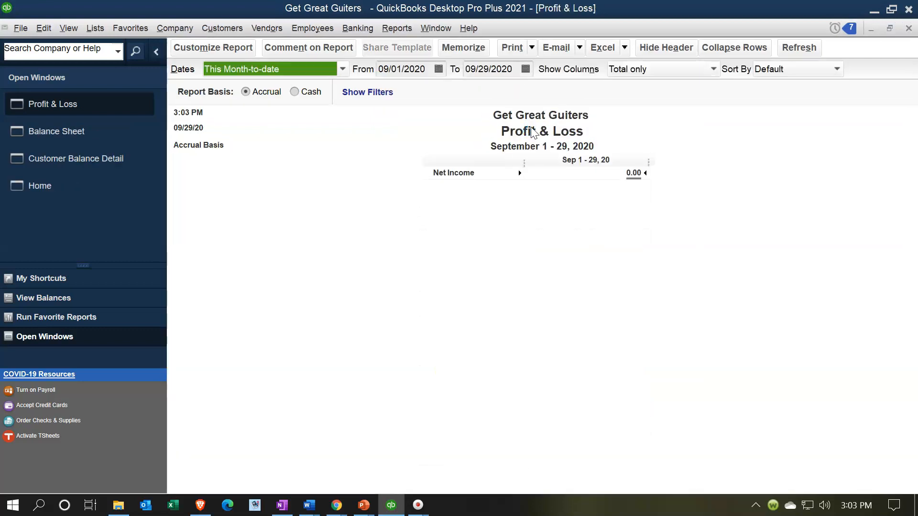
pyautogui.press('Tab')
pyautogui.write('01/0')
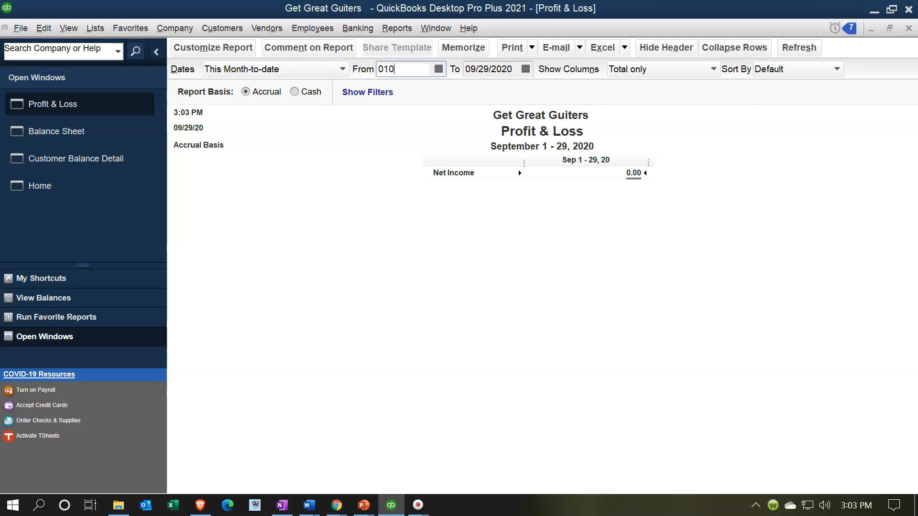
pyautogui.write('1')
pyautogui.press('Tab')
pyautogui.write('12/31/2021')
pyautogui.press('Tab')
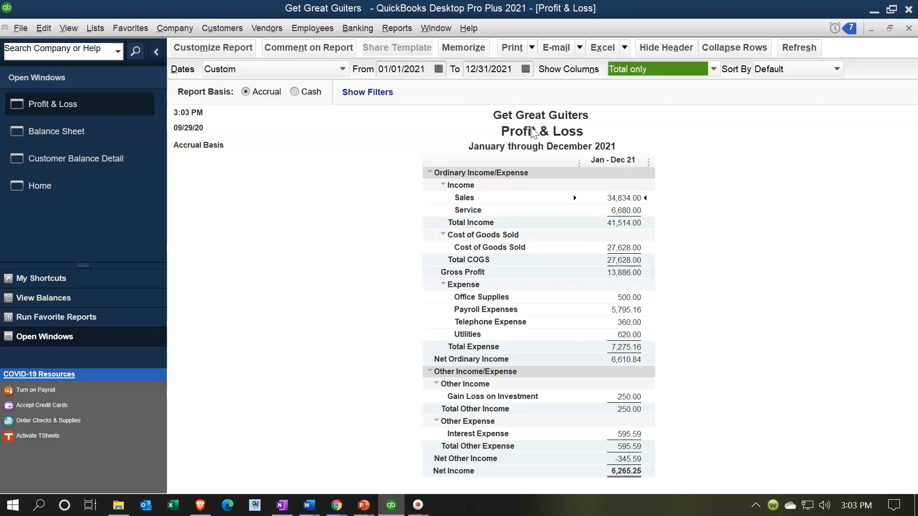
# Step: Drill down from the Profit & Loss Sales line to Anderson Guitars' 02/18/2021 invoice, review it, and return to the report
pyautogui.doubleClick(617, 198)
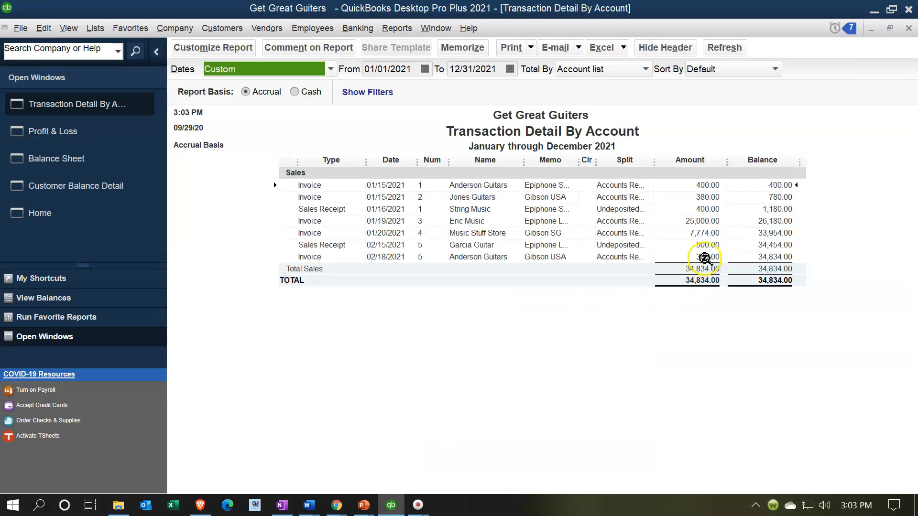
pyautogui.doubleClick(706, 258)
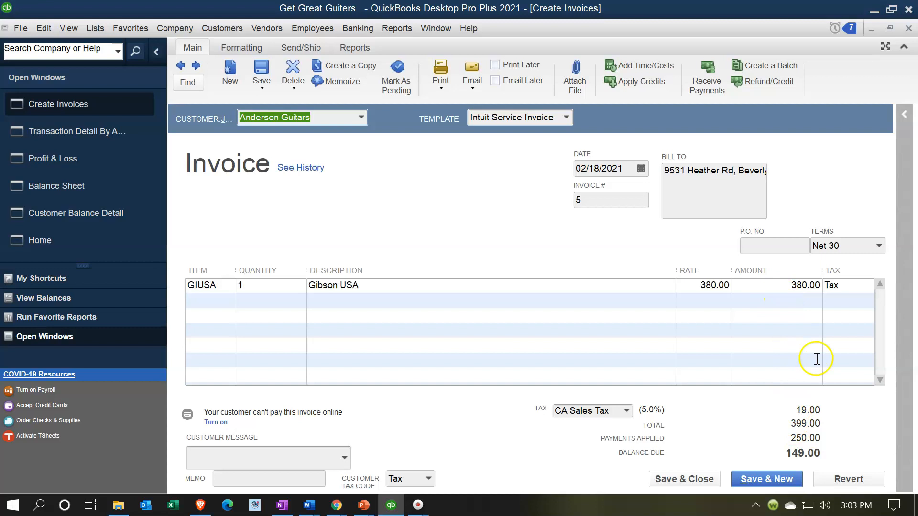
pyautogui.click(909, 29)
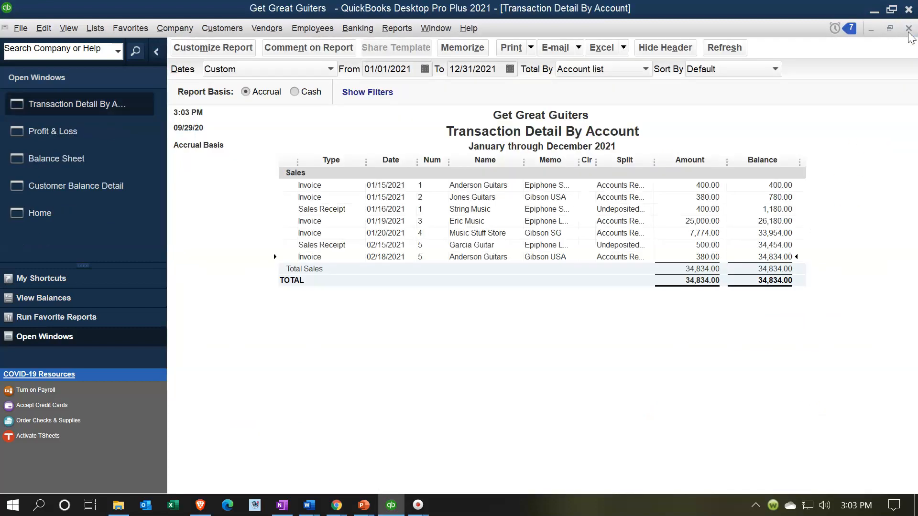
pyautogui.click(908, 28)
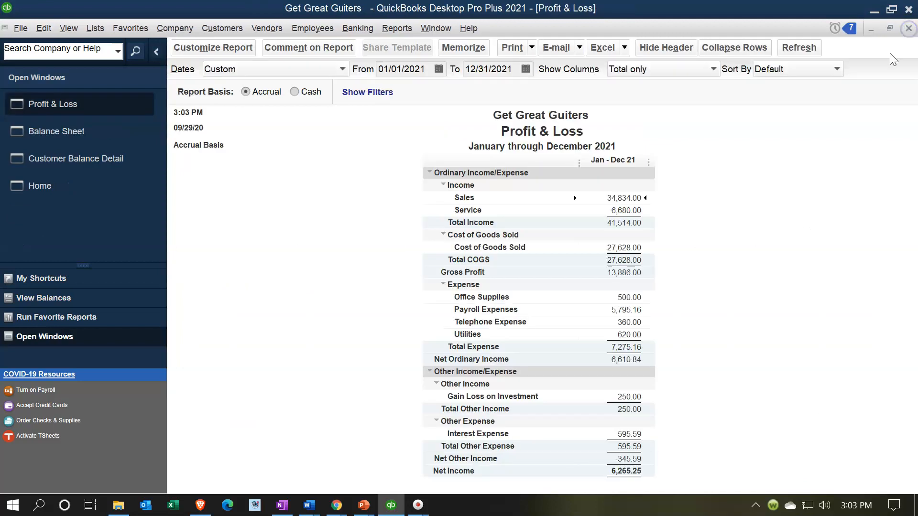
# Step: Review the transactions behind Sales Tax Payable on the Balance Sheet, checking the 02/18/2021 invoice, and close the detail report
pyautogui.click(43, 130)
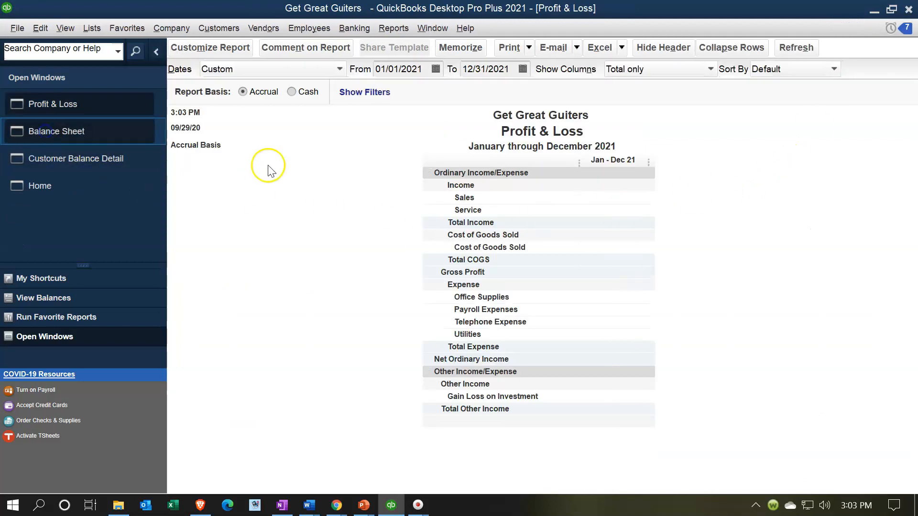
pyautogui.scroll(-5, 387, 249)
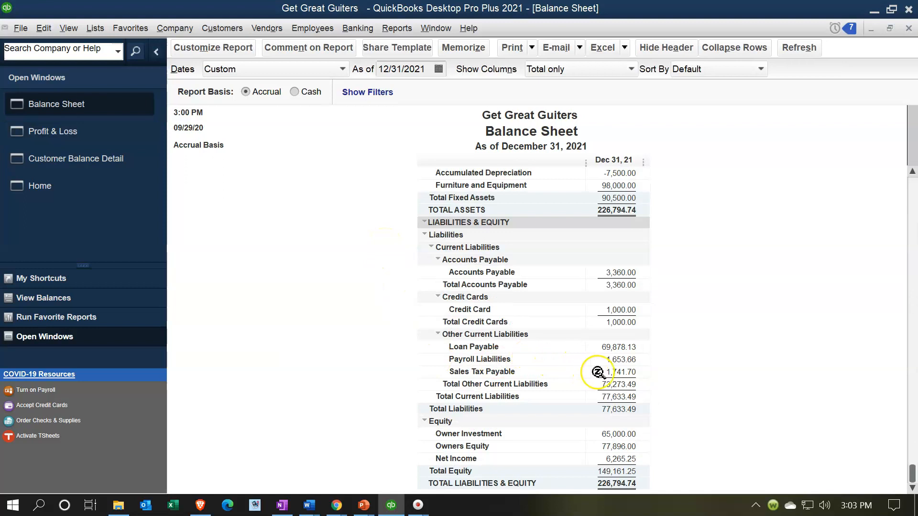
pyautogui.click(621, 373)
pyautogui.doubleClick(620, 373)
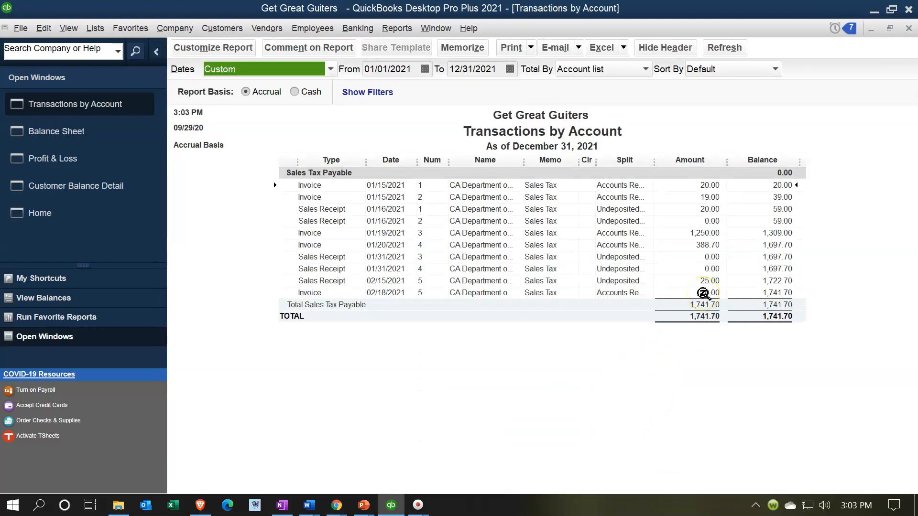
pyautogui.click(909, 28)
# Step: Drill down from the Balance Sheet's Inventory Asset to Anderson Guitars' 02/18/2021 invoice, review it, and return to the Balance Sheet
pyautogui.scroll(4, 779, 308)
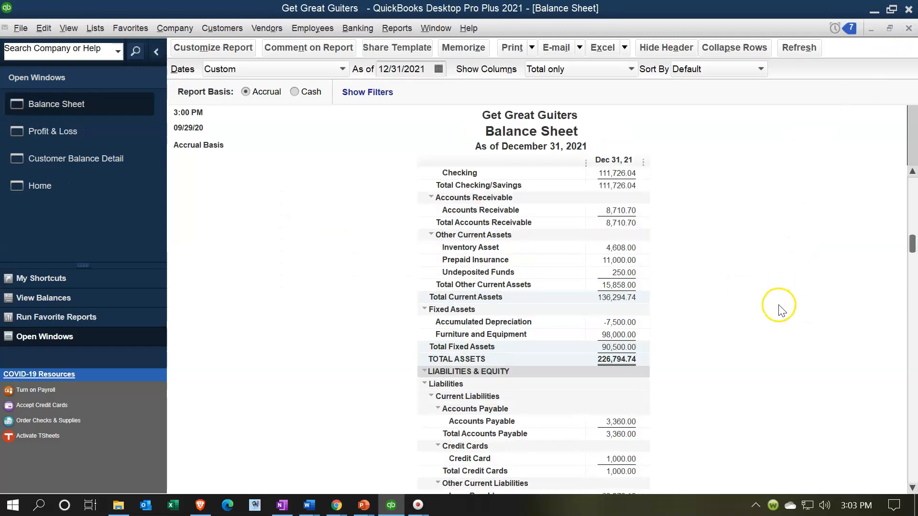
pyautogui.scroll(1, 762, 318)
pyautogui.doubleClick(616, 284)
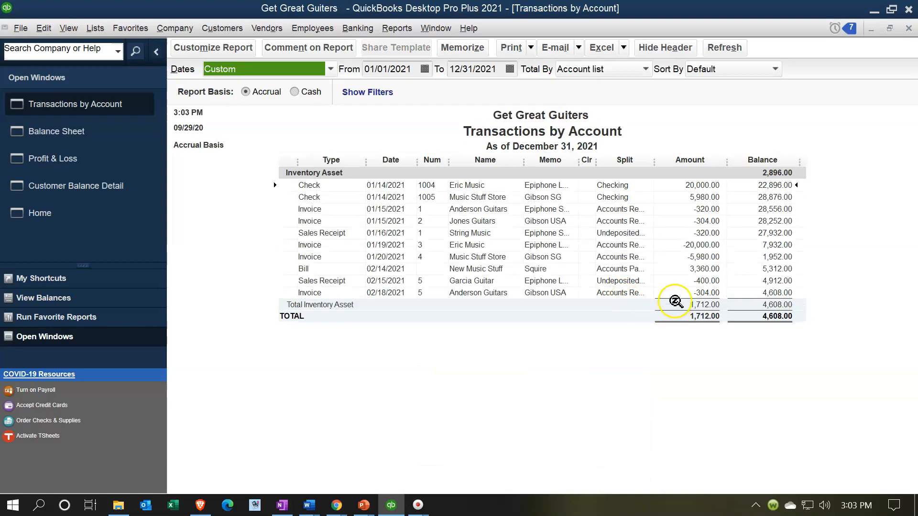
pyautogui.click(707, 292)
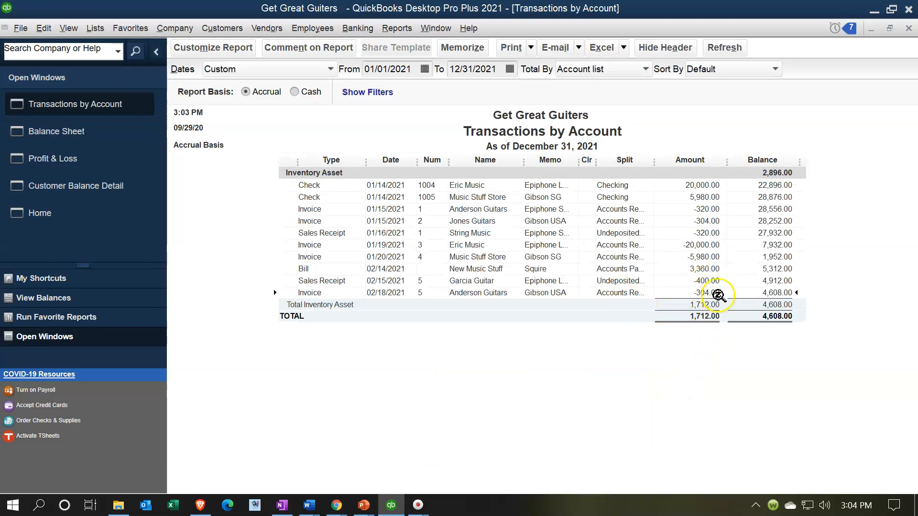
pyautogui.doubleClick(717, 293)
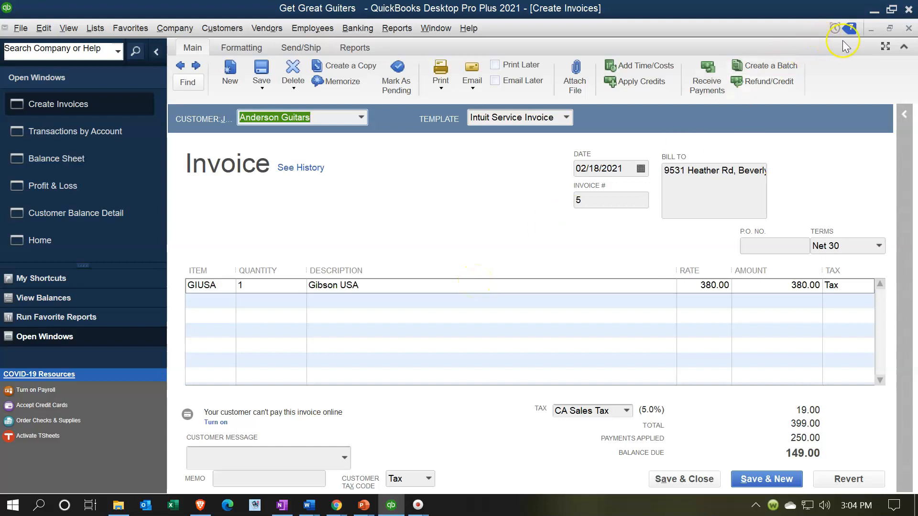
pyautogui.click(909, 28)
pyautogui.click(908, 28)
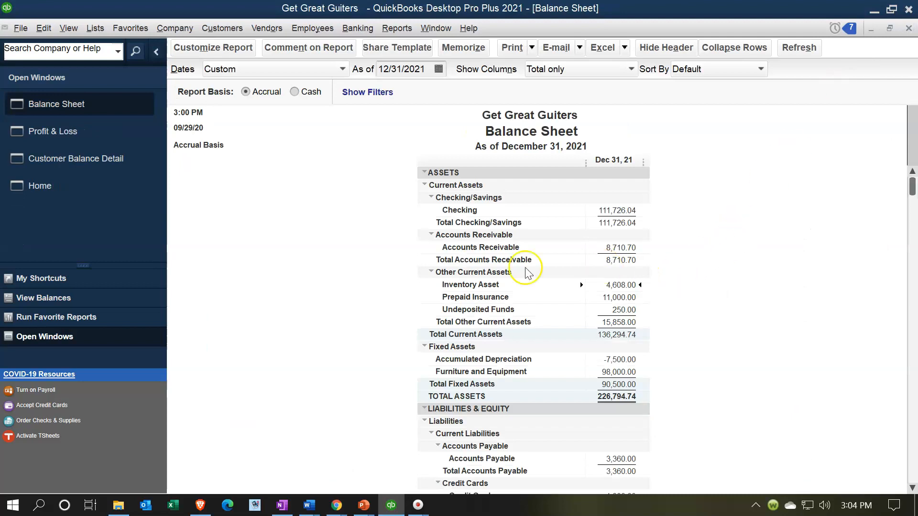
# Step: Review the transactions behind Cost of Goods Sold on the Profit & Loss report, and return to the Balance Sheet
pyautogui.click(66, 141)
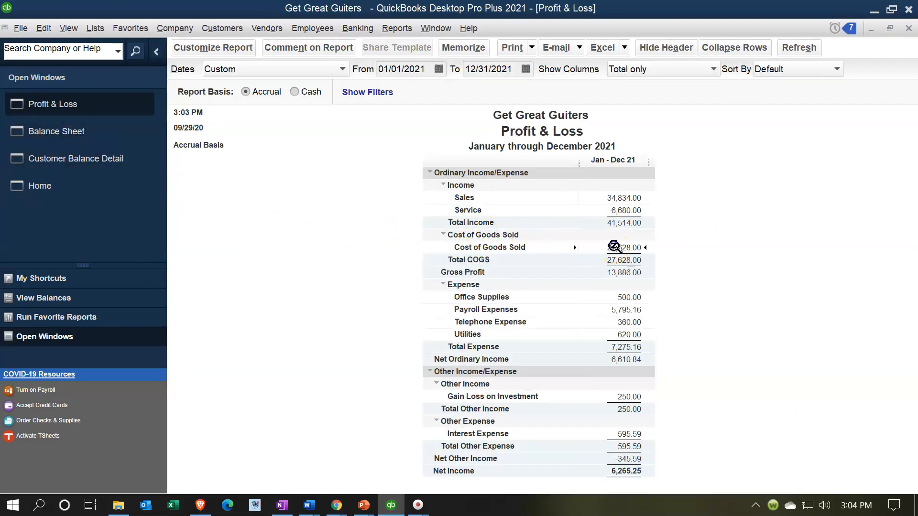
pyautogui.doubleClick(617, 245)
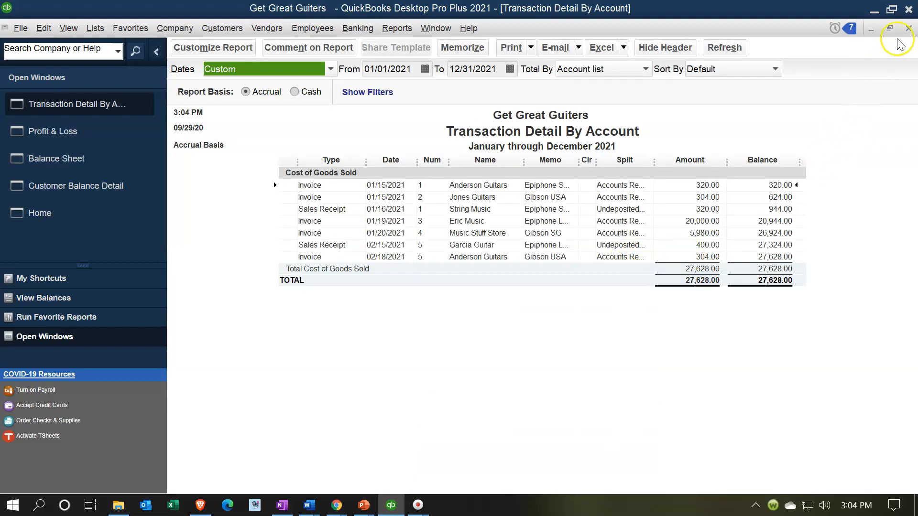
pyautogui.click(909, 29)
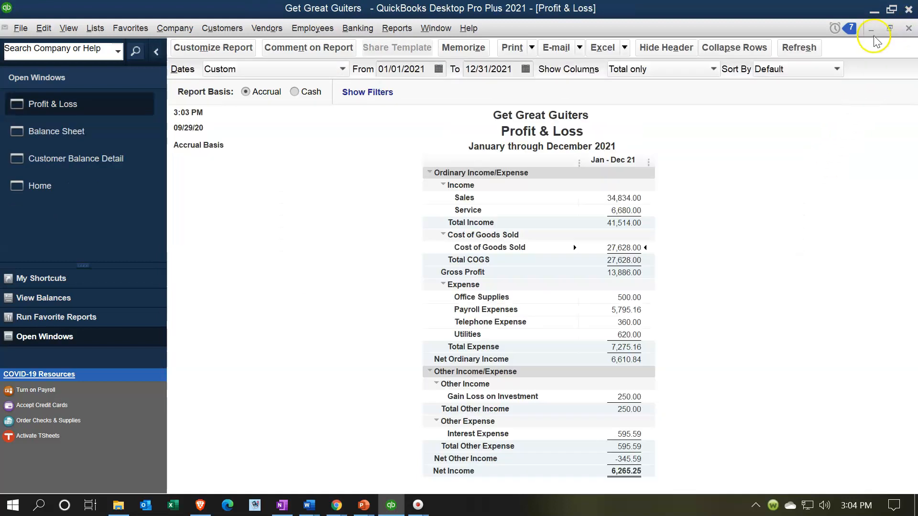
pyautogui.click(93, 135)
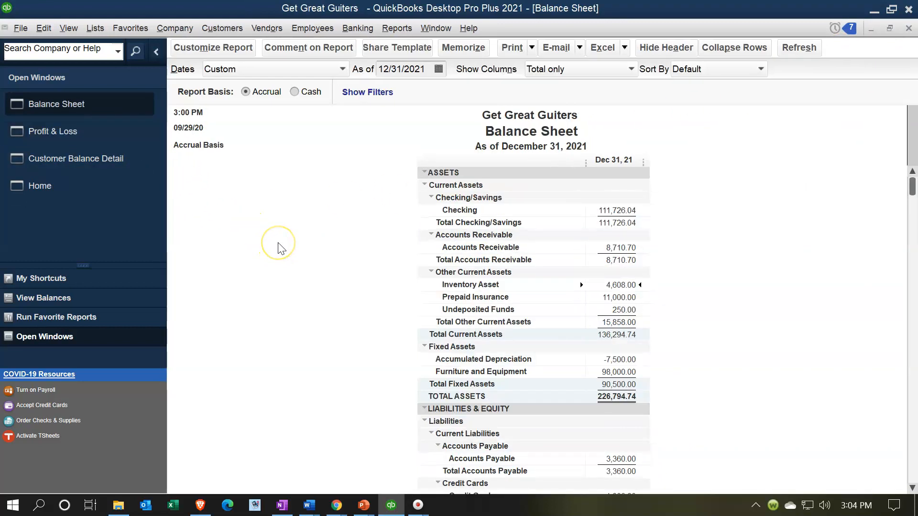
# Step: Review the Balance Sheet down through its liabilities and equity sections, and return to the Profit & Loss report
pyautogui.scroll(-3, 355, 221)
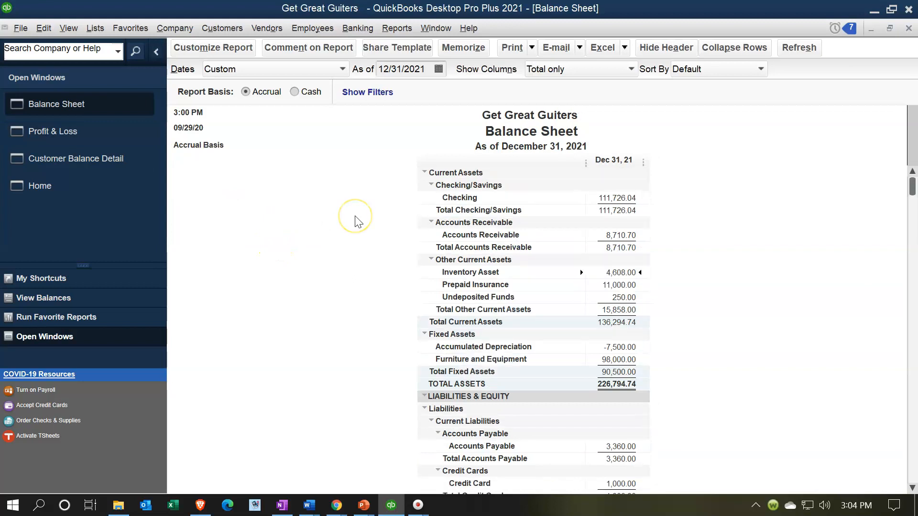
pyautogui.scroll(-4, 355, 221)
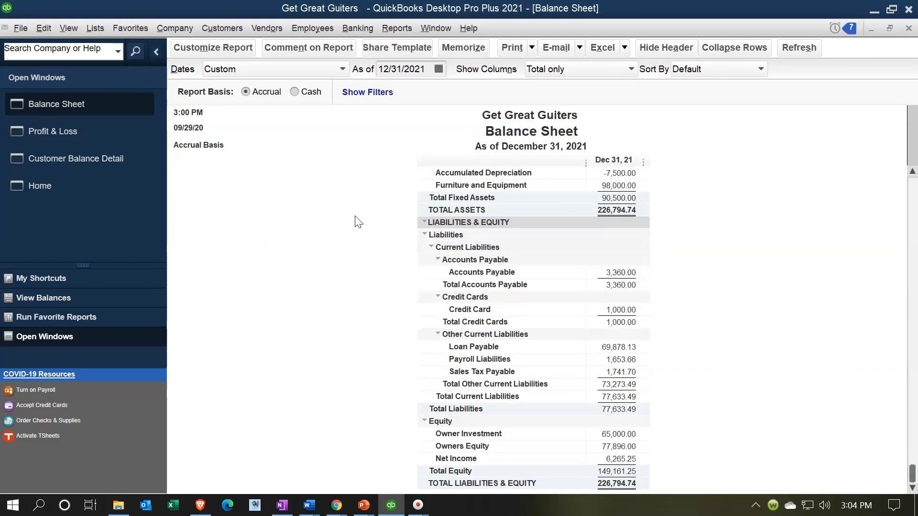
pyautogui.click(86, 132)
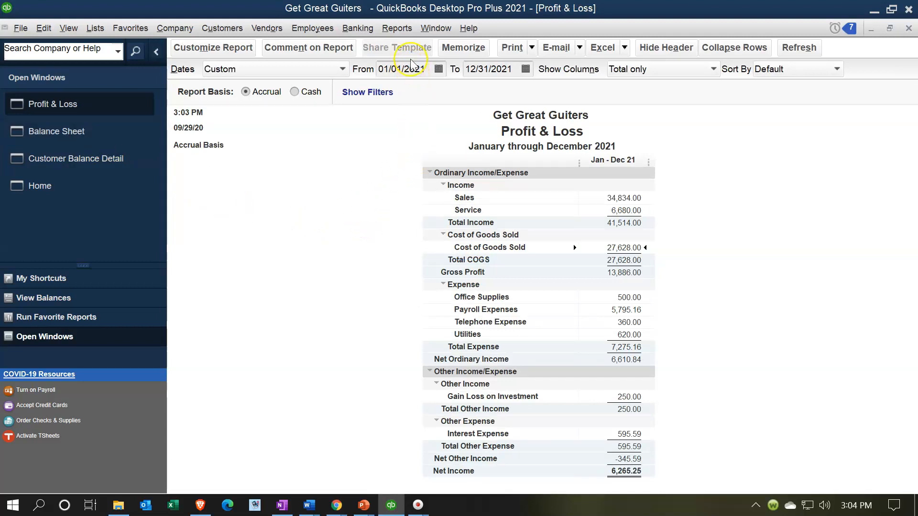
# Step: Run the Trial Balance report for 01/01/2021 through 12/31/2021 and review it down to the totals
pyautogui.click(402, 32)
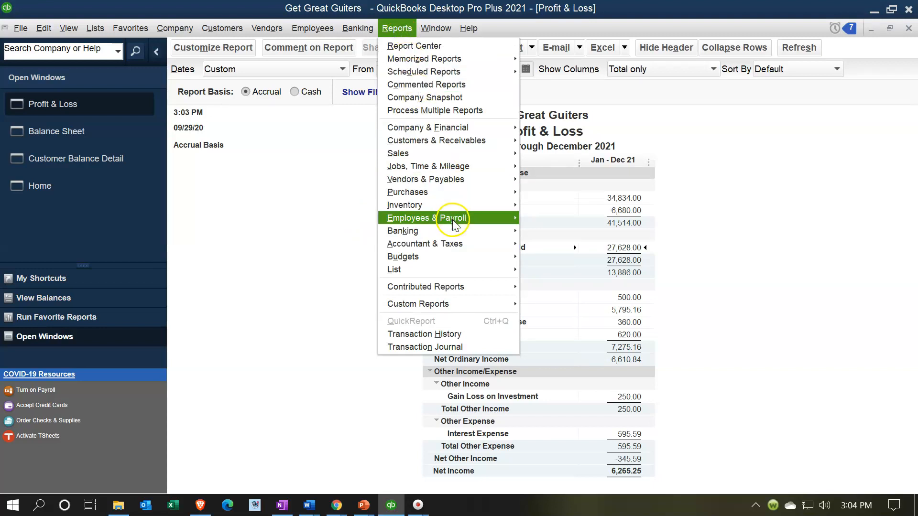
pyautogui.moveTo(475, 243)
pyautogui.click(521, 243)
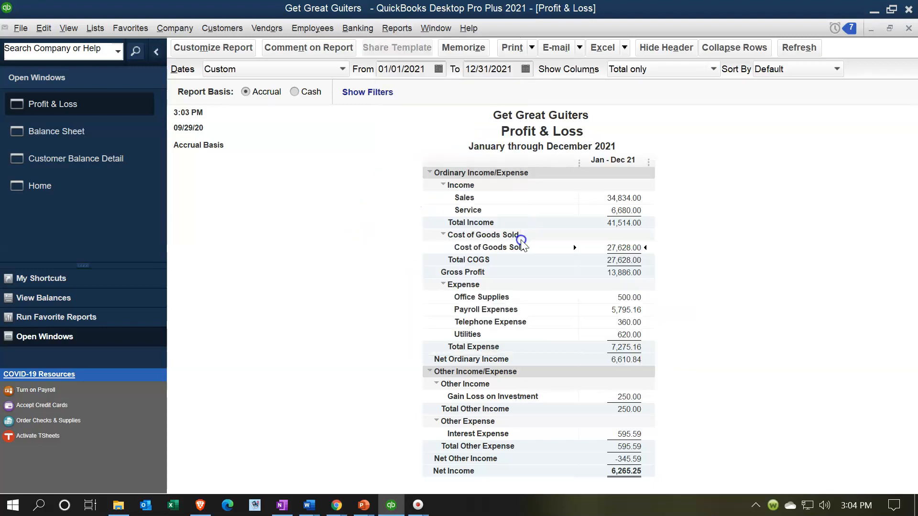
pyautogui.press('Tab')
pyautogui.write('01/01/2021')
pyautogui.press('Tab')
pyautogui.write('12/31/2021')
pyautogui.press('Tab')
pyautogui.click(375, 316)
pyautogui.scroll(-1, 375, 316)
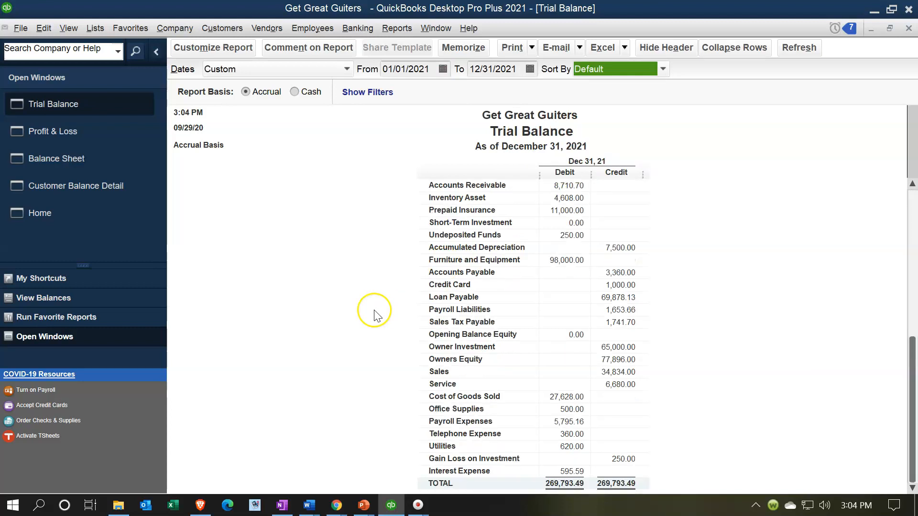